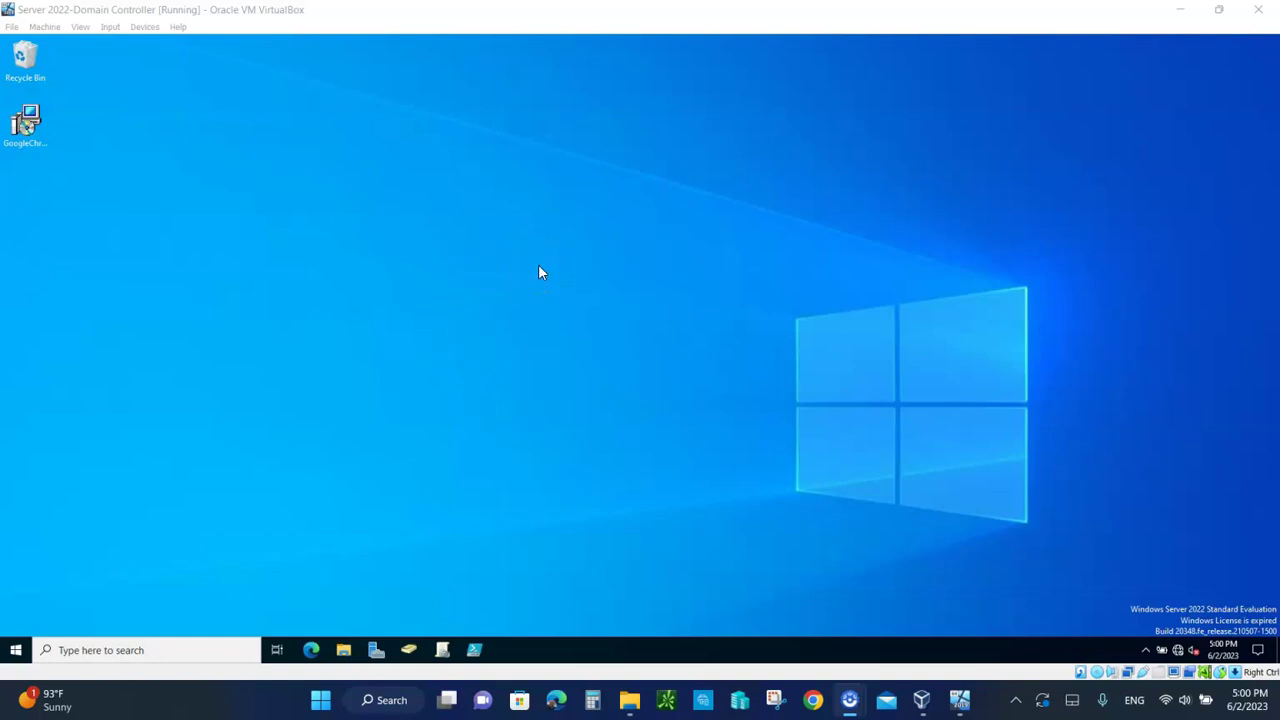
Step: On the host, open the RVCC > NTWK 250 > NTWK250 Server 2022 Files > NTWK250 Server 2022 ISO Files folder
{"action": "left_click", "coordinate": [1220, 12]}
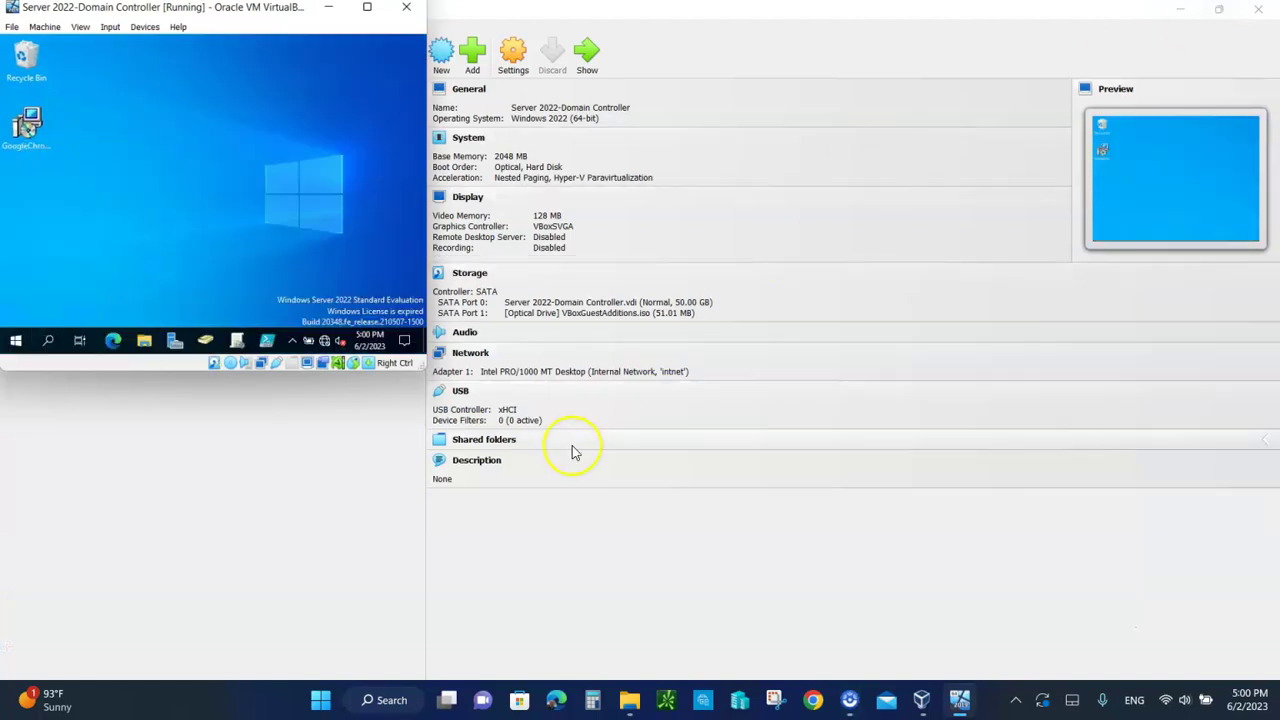
{"action": "mouse_move", "coordinate": [629, 698]}
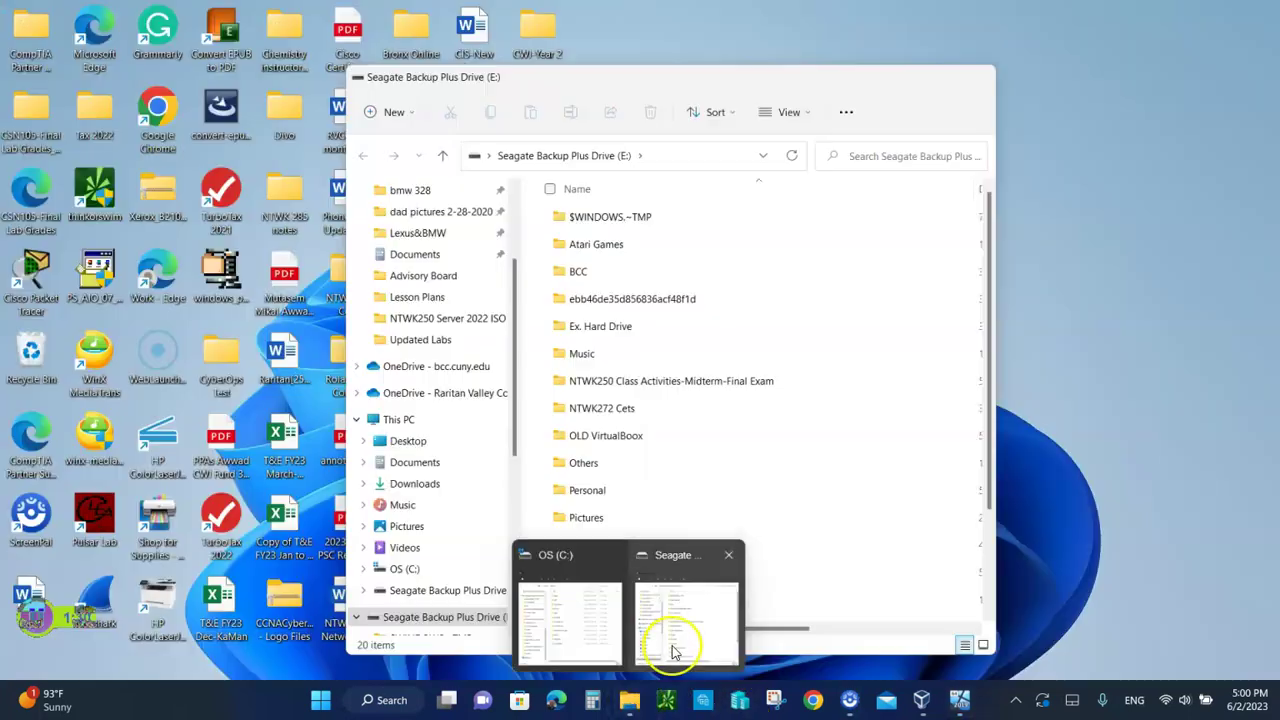
{"action": "left_click", "coordinate": [673, 652]}
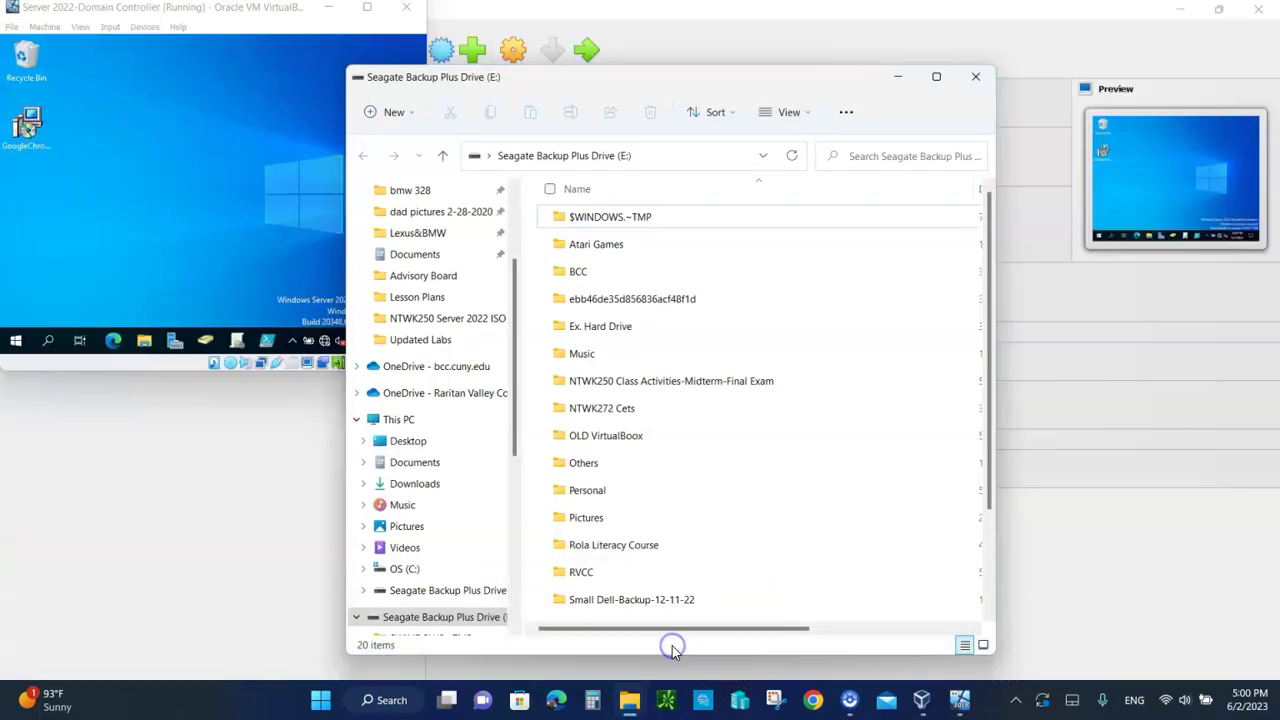
{"action": "double_click", "coordinate": [586, 572]}
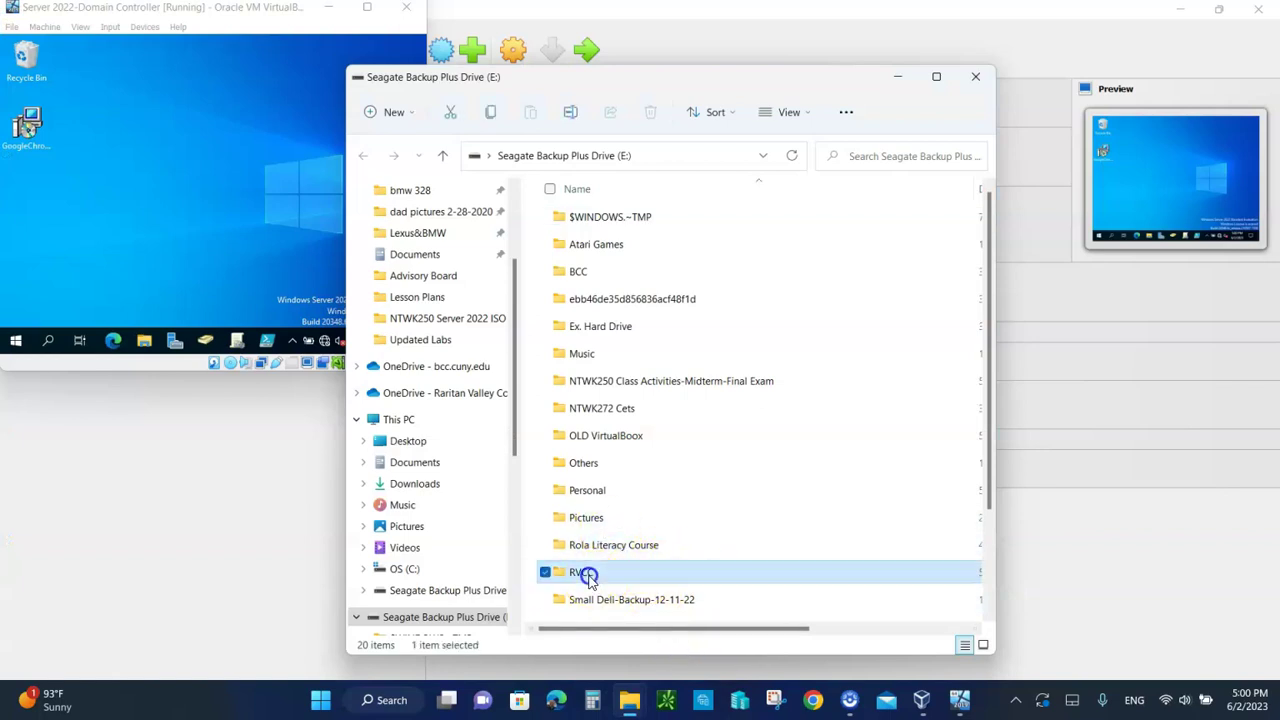
{"action": "scroll", "coordinate": [646, 526], "scroll_direction": "down", "scroll_amount": 2}
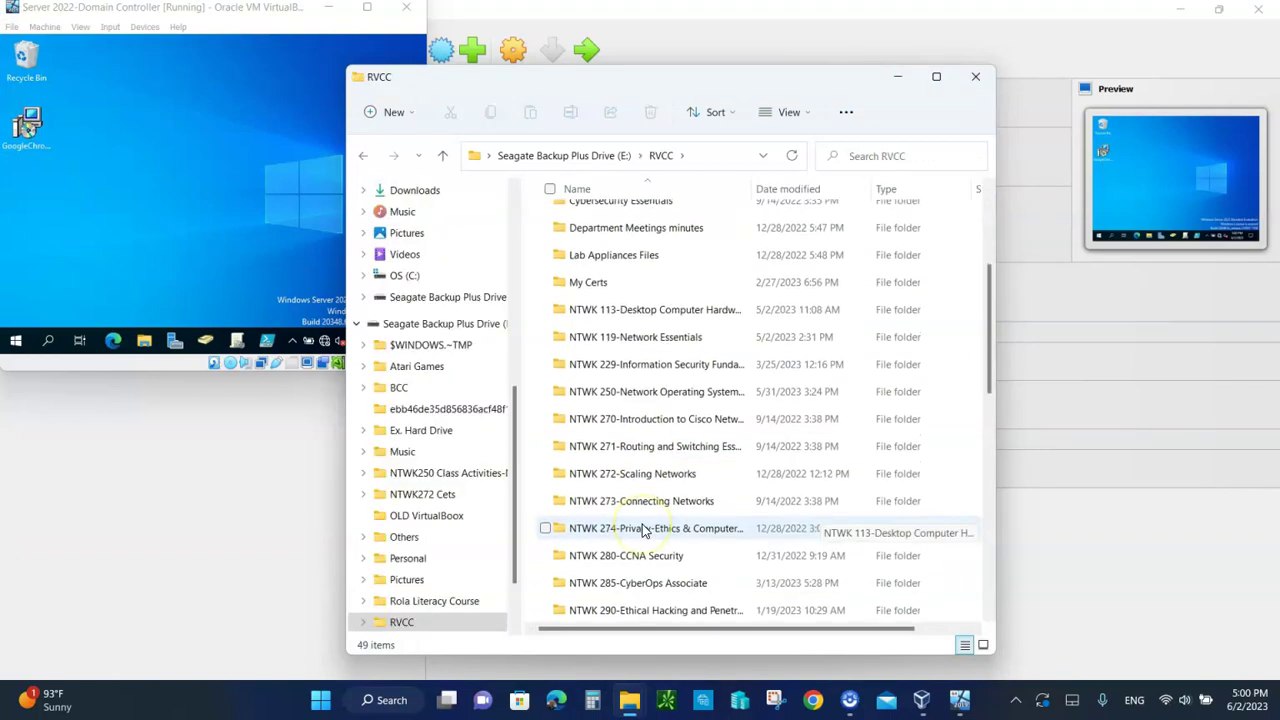
{"action": "double_click", "coordinate": [624, 391]}
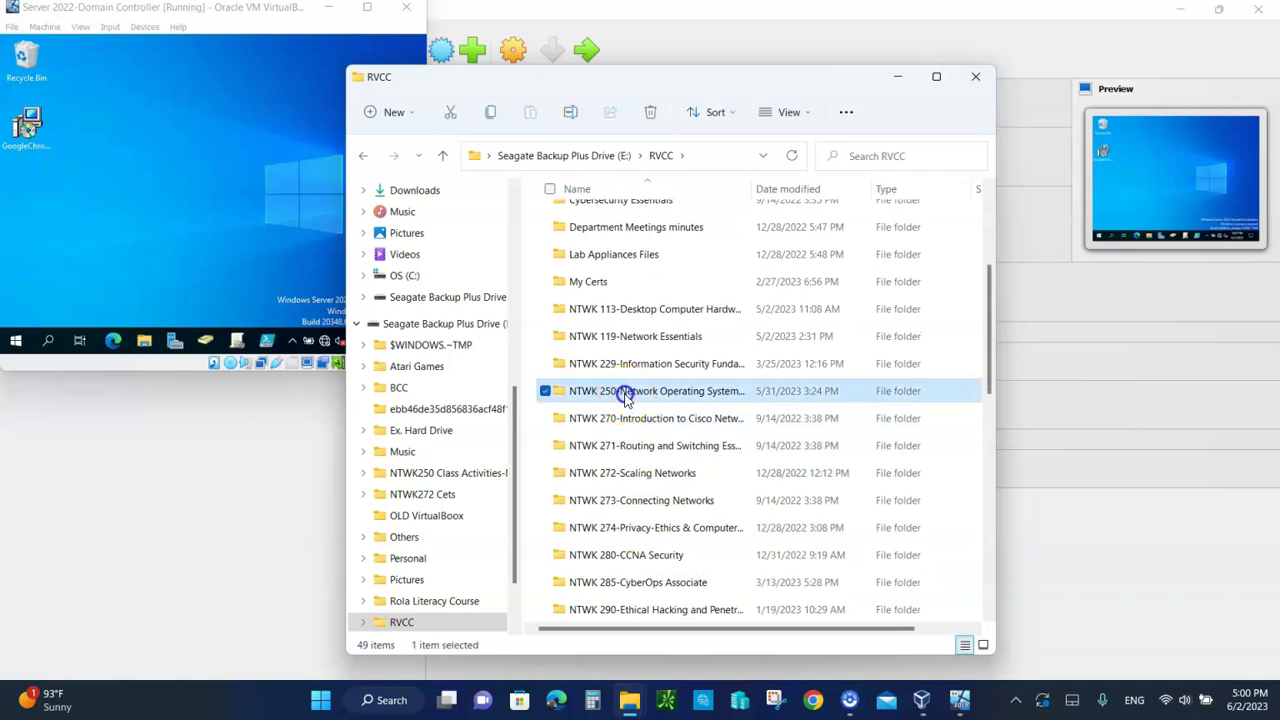
{"action": "double_click", "coordinate": [630, 217]}
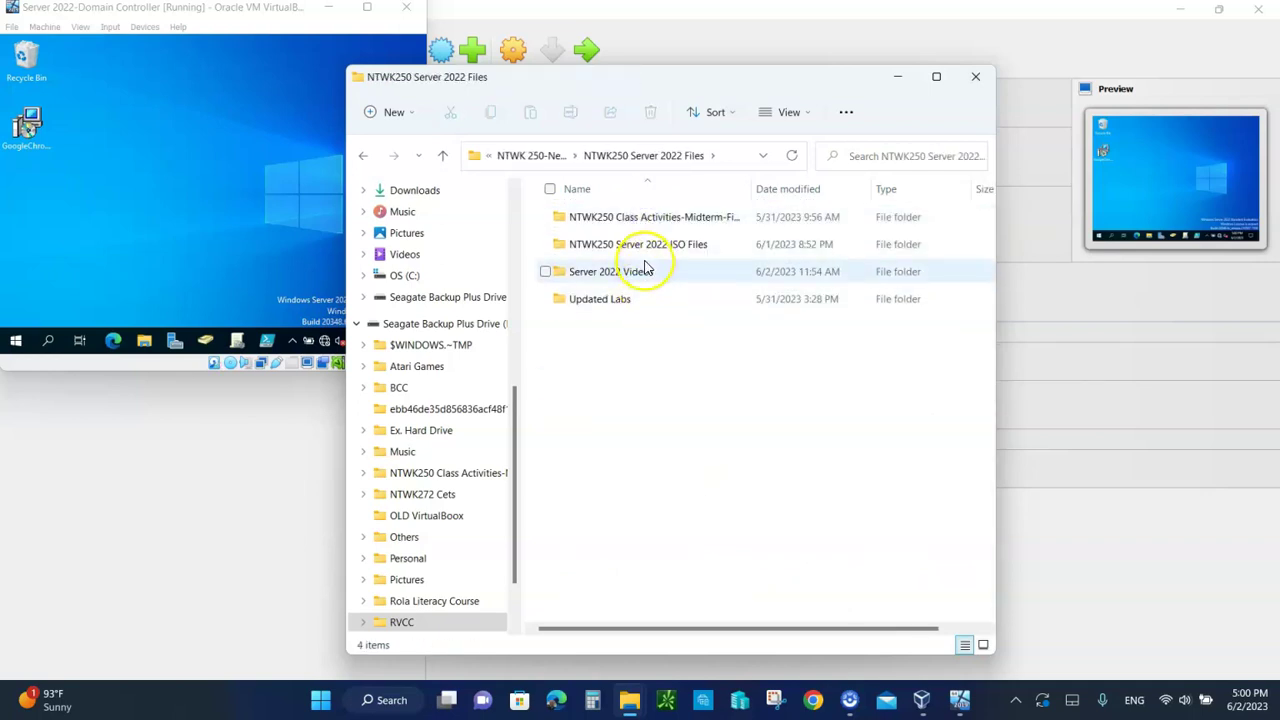
{"action": "double_click", "coordinate": [645, 246]}
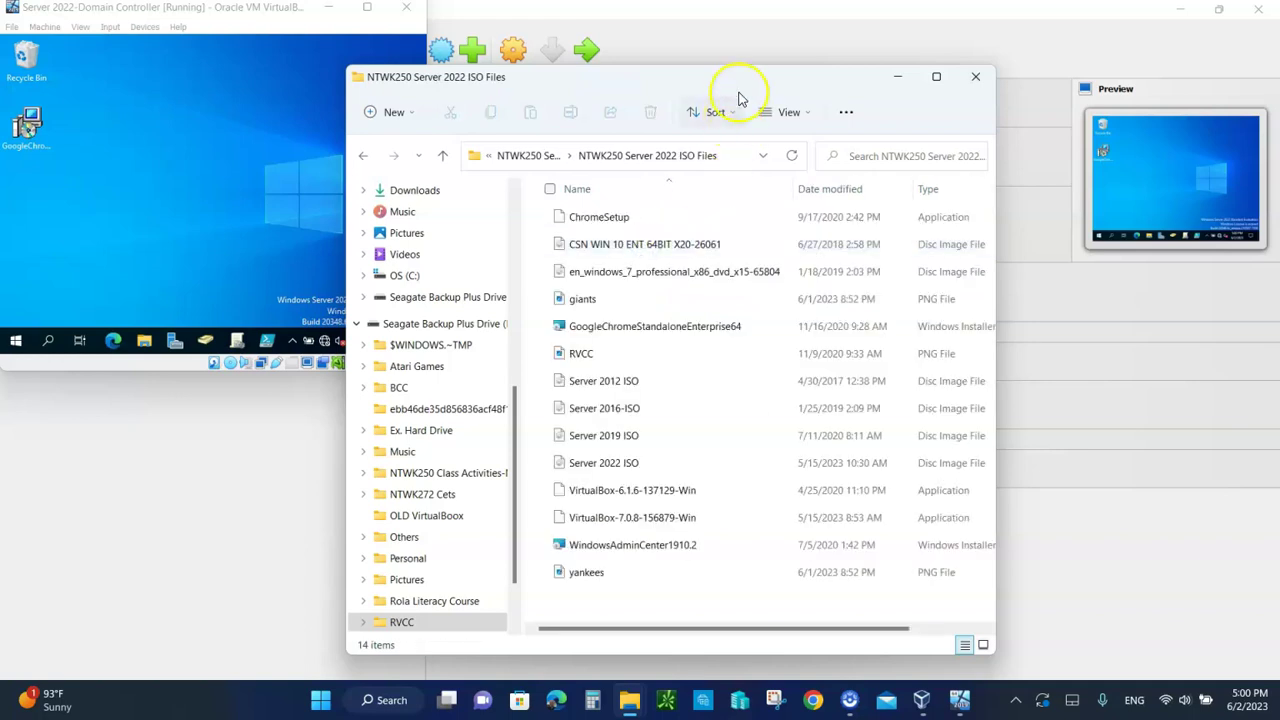
Step: Copy yankees.png from that folder onto the server VM's desktop
{"action": "left_click_drag", "start_coordinate": [730, 80], "coordinate": [983, 68]}
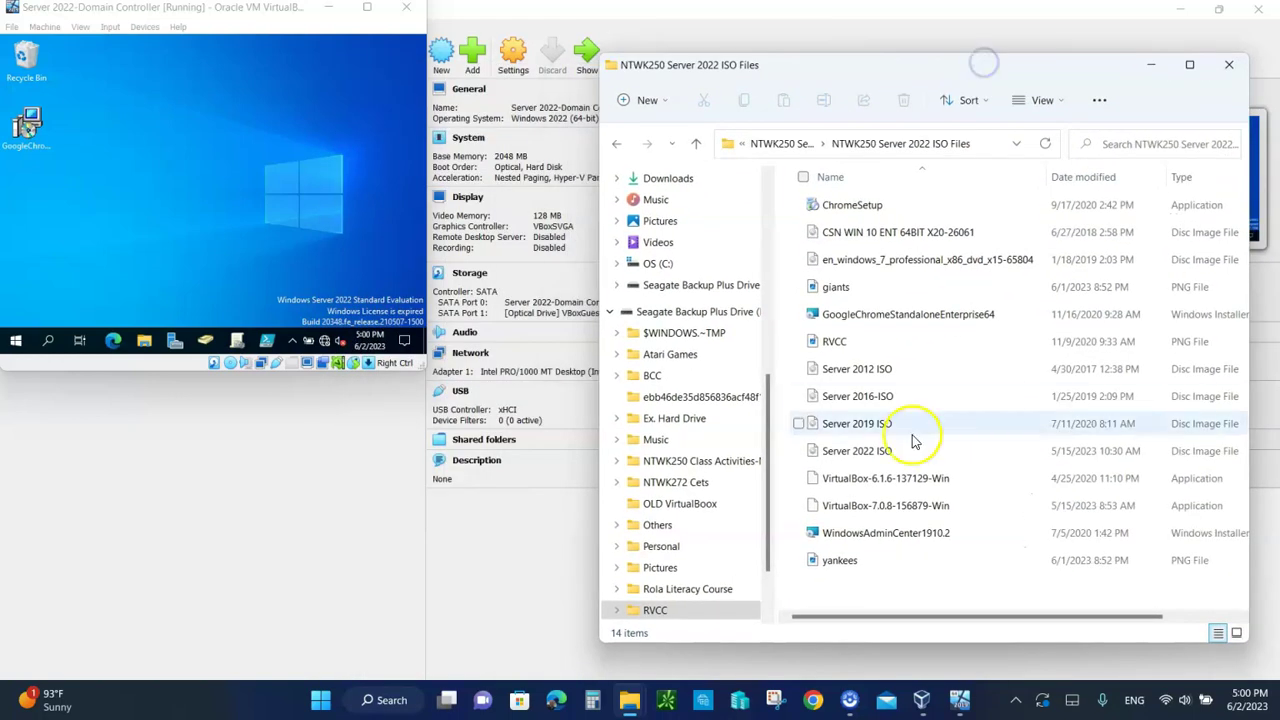
{"action": "left_click_drag", "start_coordinate": [840, 562], "coordinate": [191, 133]}
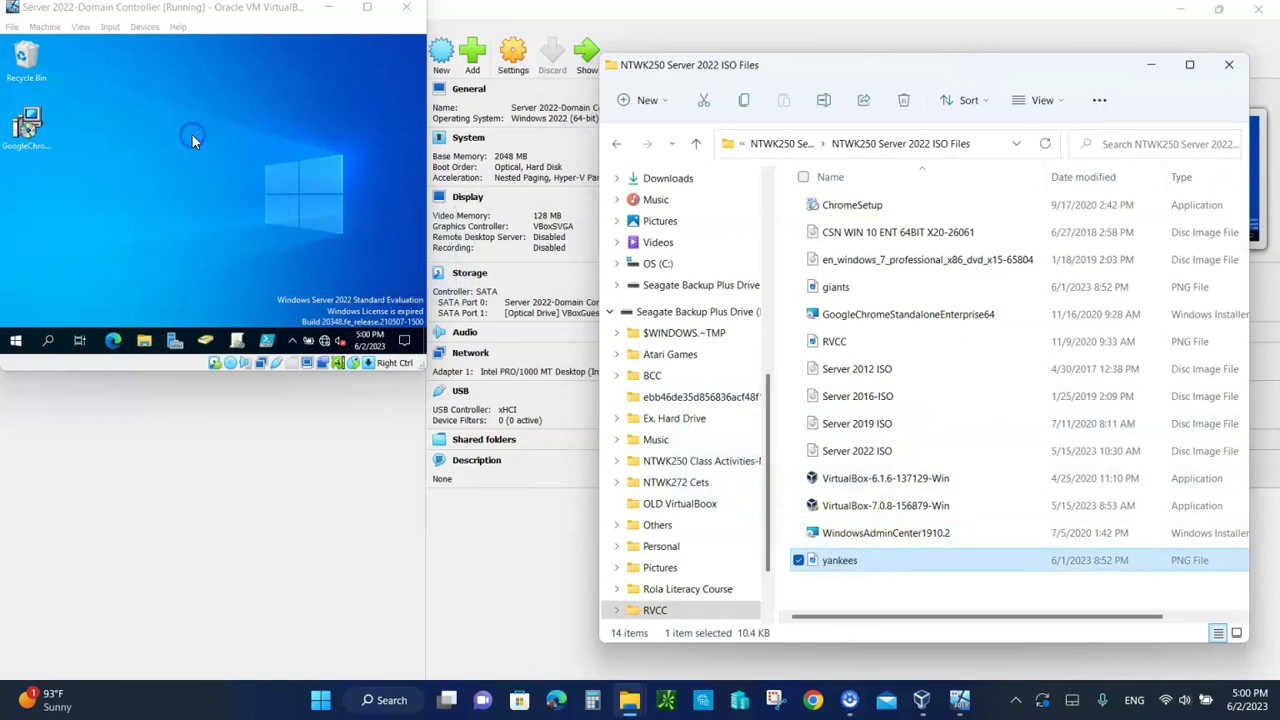
{"action": "left_click", "coordinate": [1151, 64]}
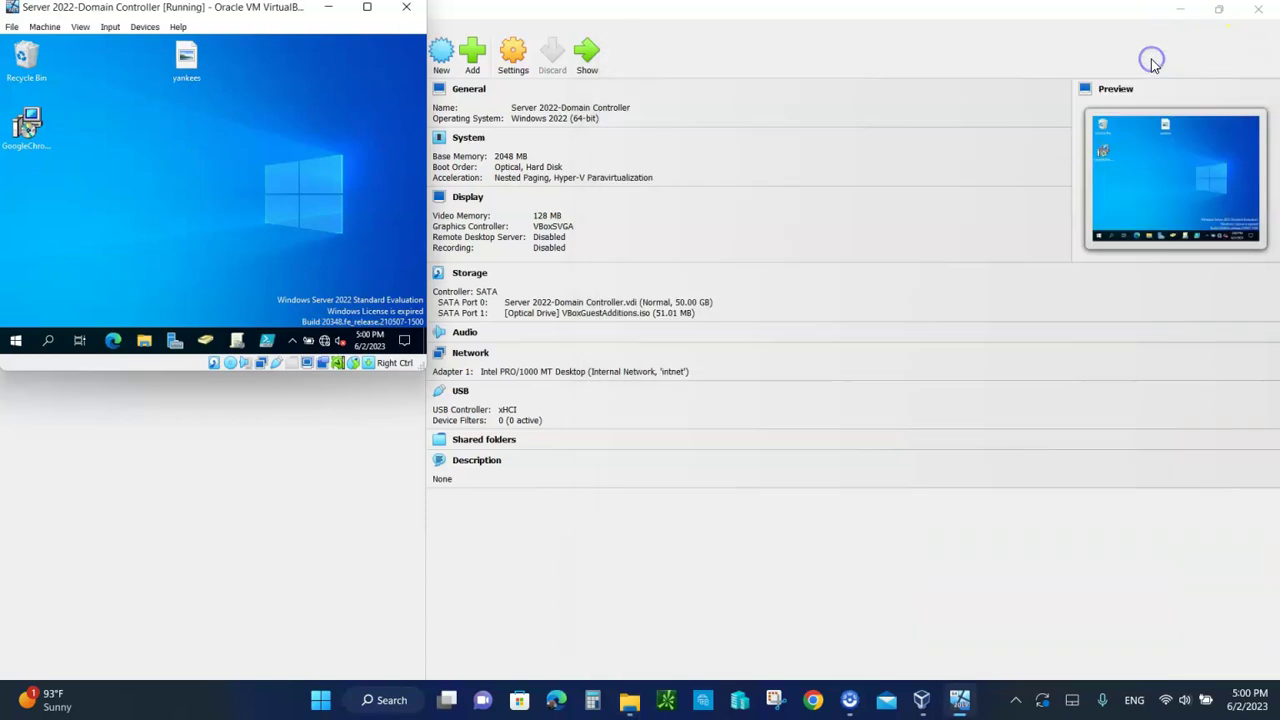
Step: Maximize the server VM and move the yankees icon lower on the desktop
{"action": "left_click", "coordinate": [367, 7]}
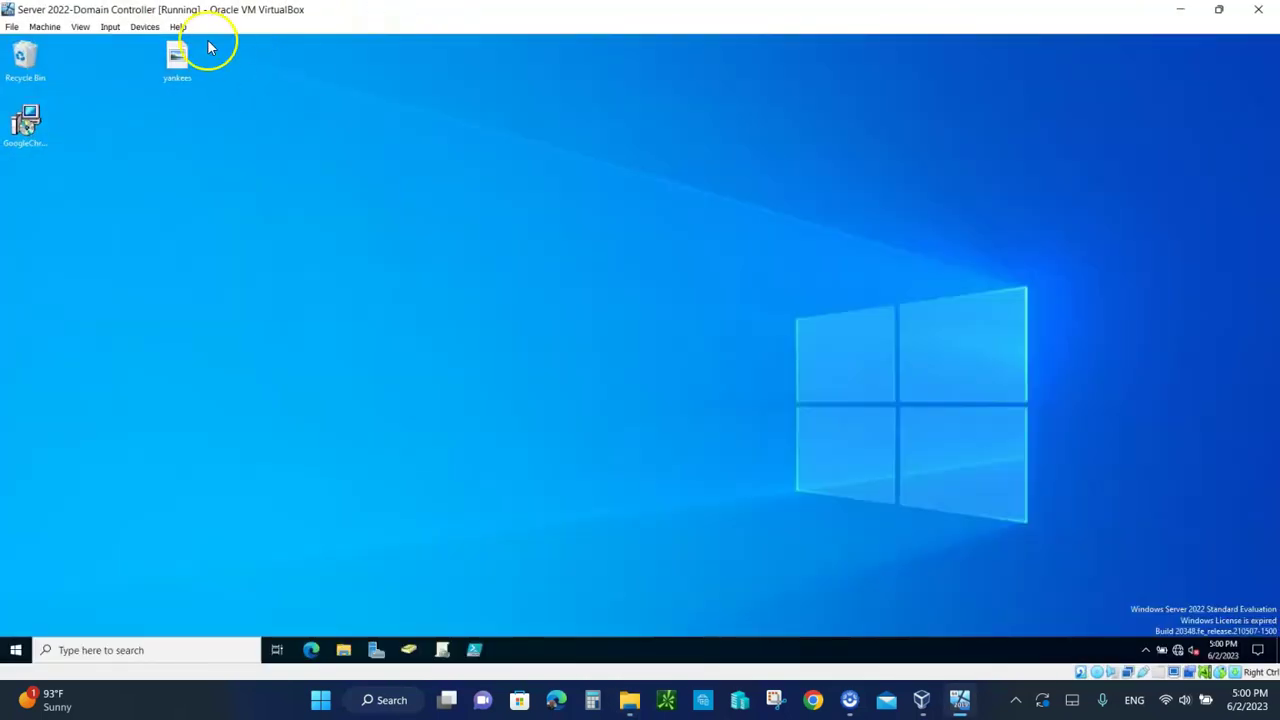
{"action": "left_click", "coordinate": [177, 57]}
{"action": "left_click_drag", "start_coordinate": [177, 57], "coordinate": [158, 115]}
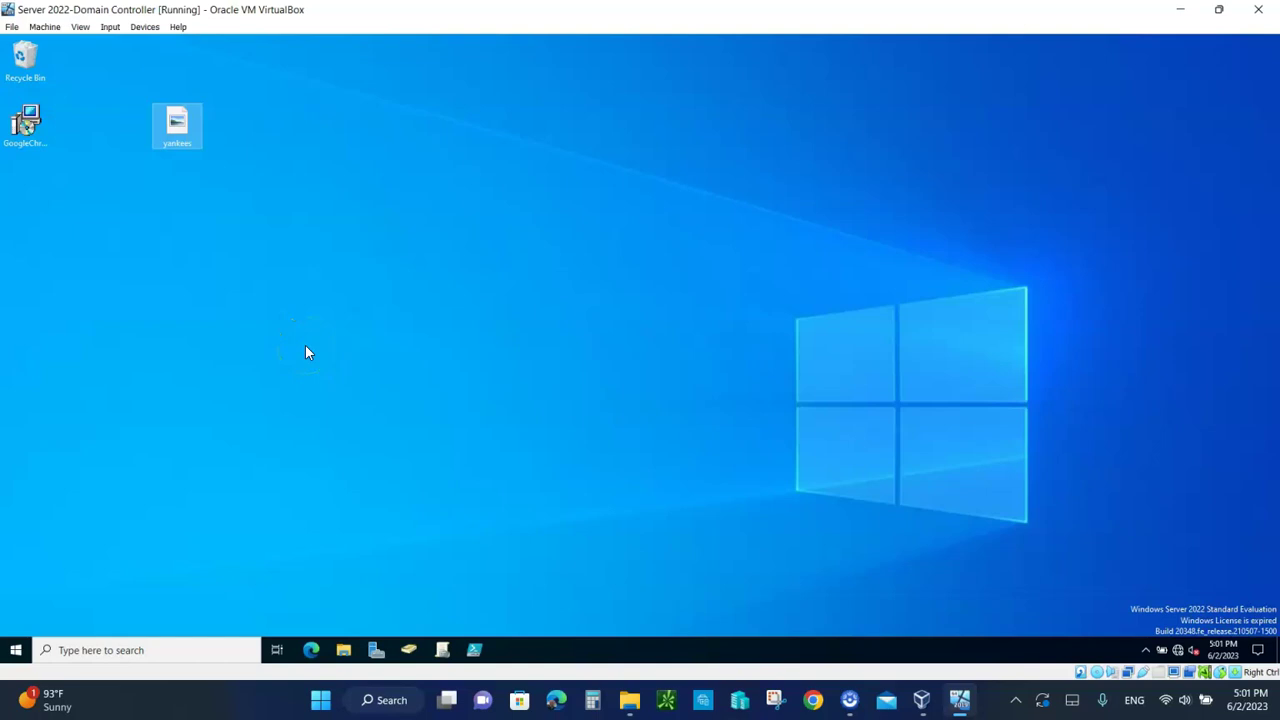
Step: Check the XYZ Computers OU in Active Directory Users and Computers, then close the console
{"action": "left_click", "coordinate": [405, 648]}
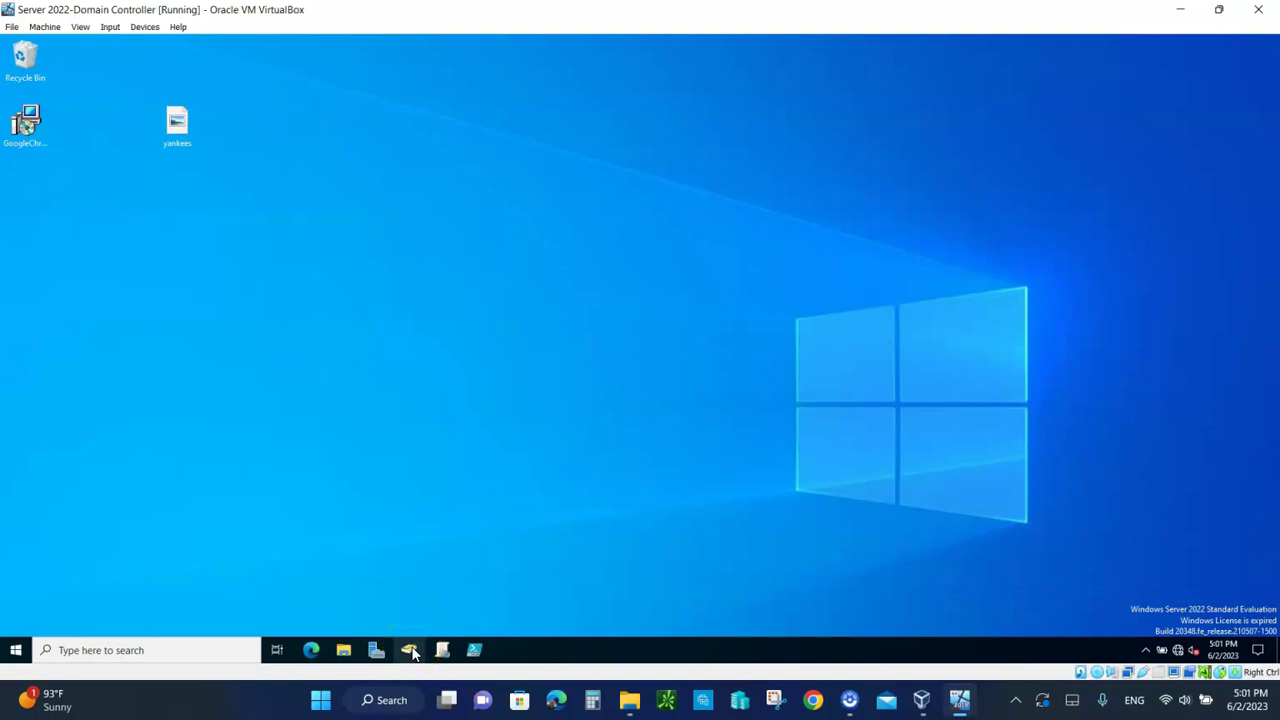
{"action": "left_click", "coordinate": [410, 650]}
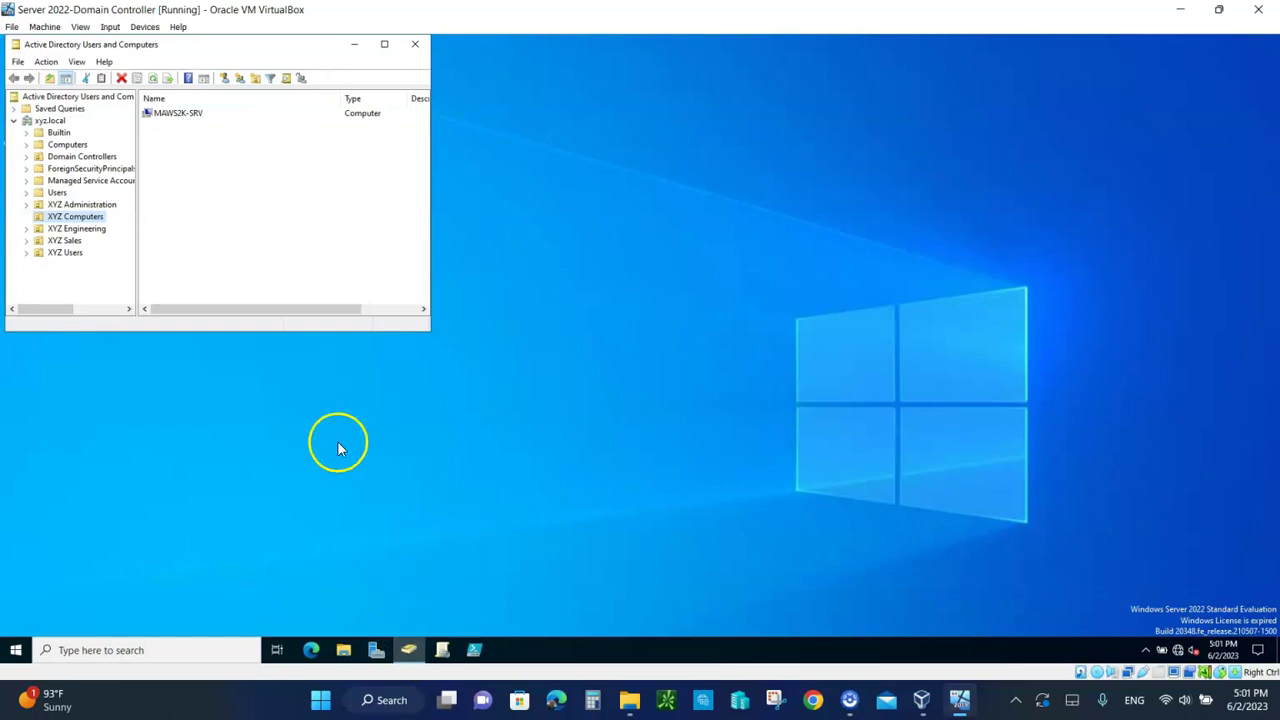
{"action": "left_click", "coordinate": [70, 218]}
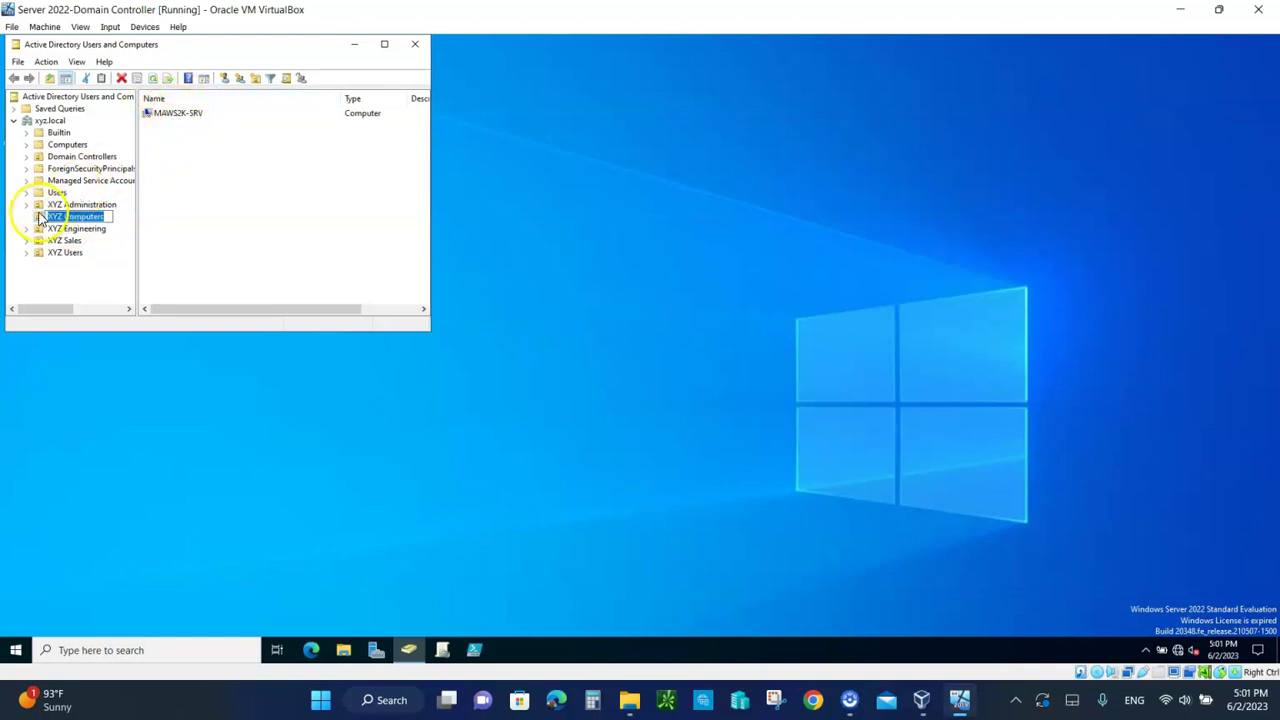
{"action": "left_click", "coordinate": [197, 251]}
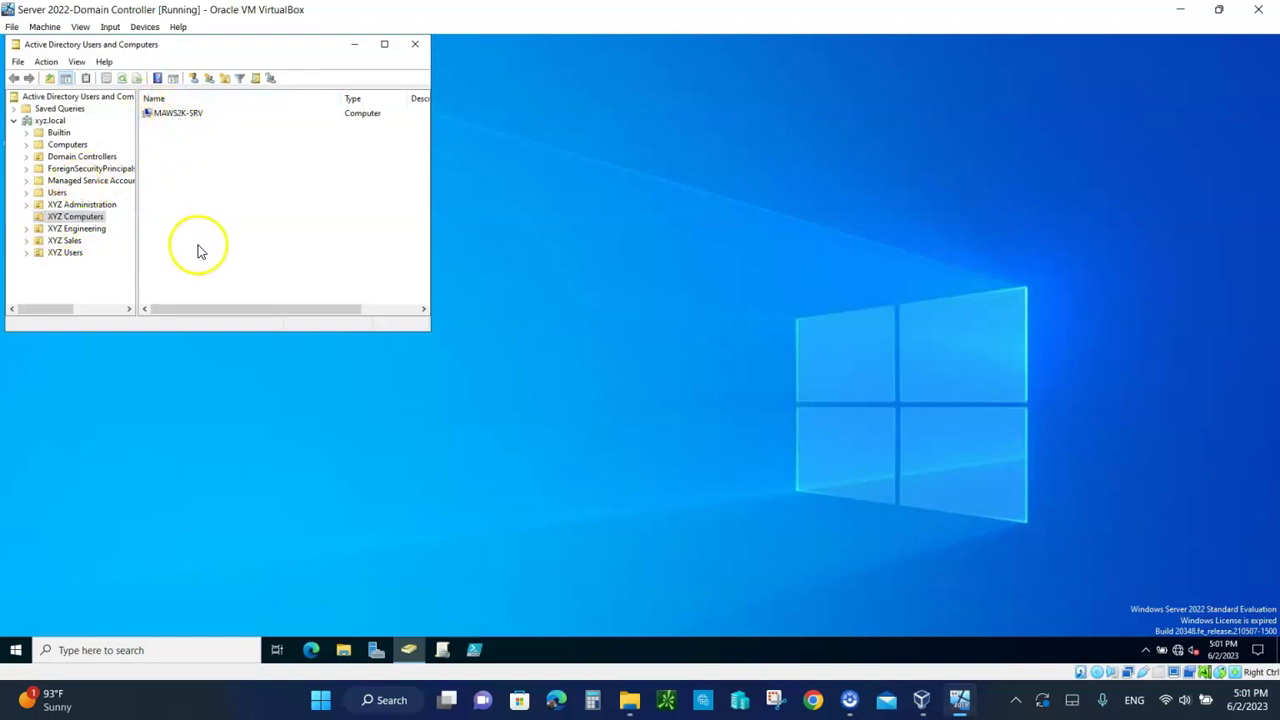
{"action": "left_click", "coordinate": [416, 47]}
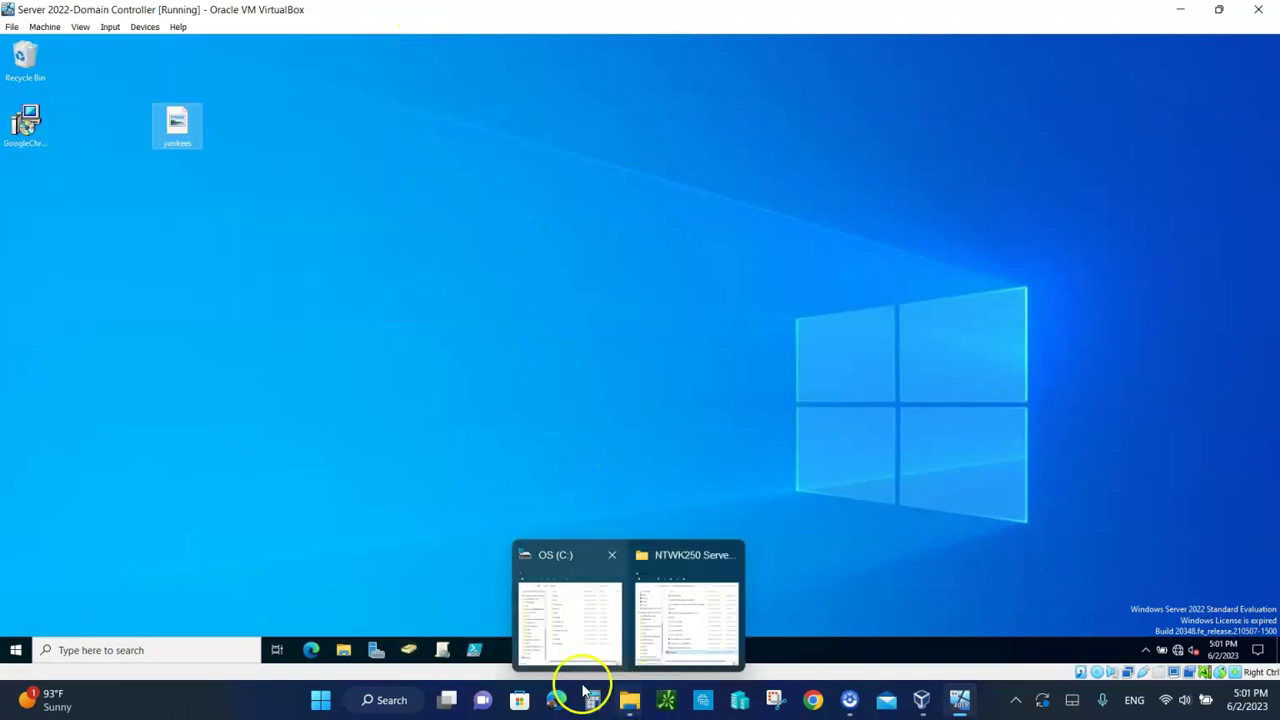
Step: Create a new folder named Lock on Local Disk (C:)
{"action": "left_click", "coordinate": [343, 650]}
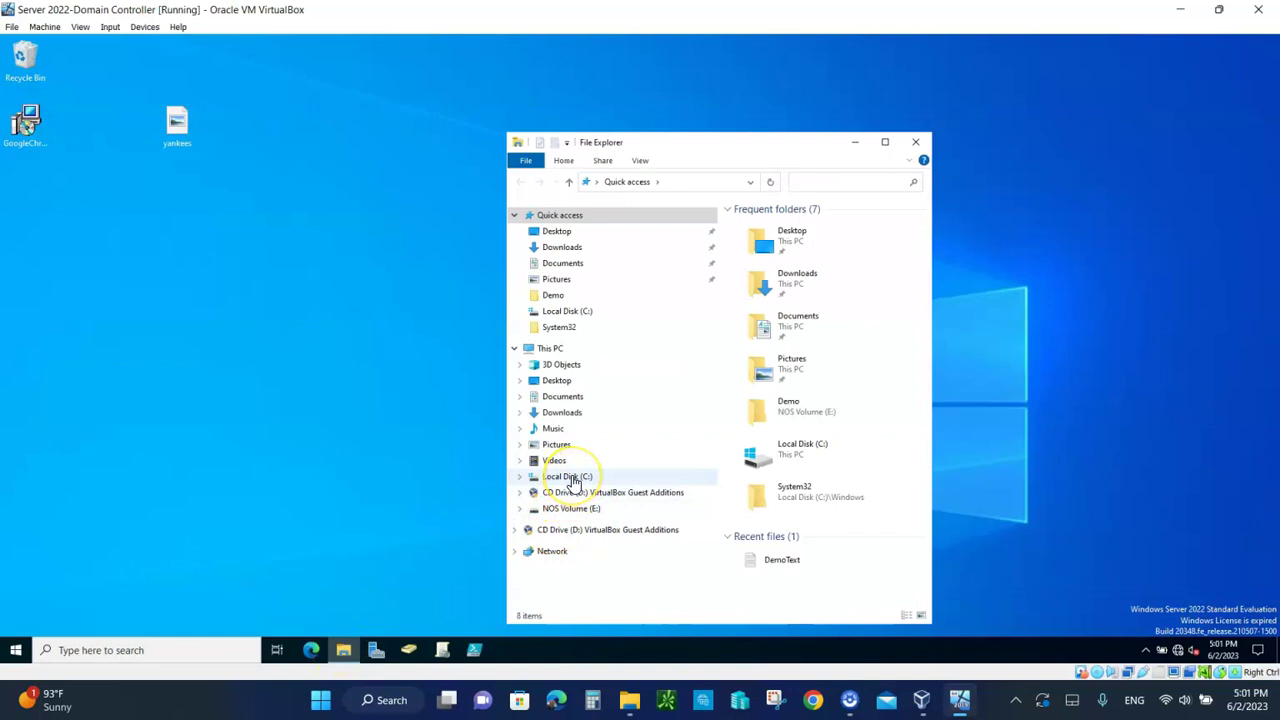
{"action": "left_click", "coordinate": [570, 478]}
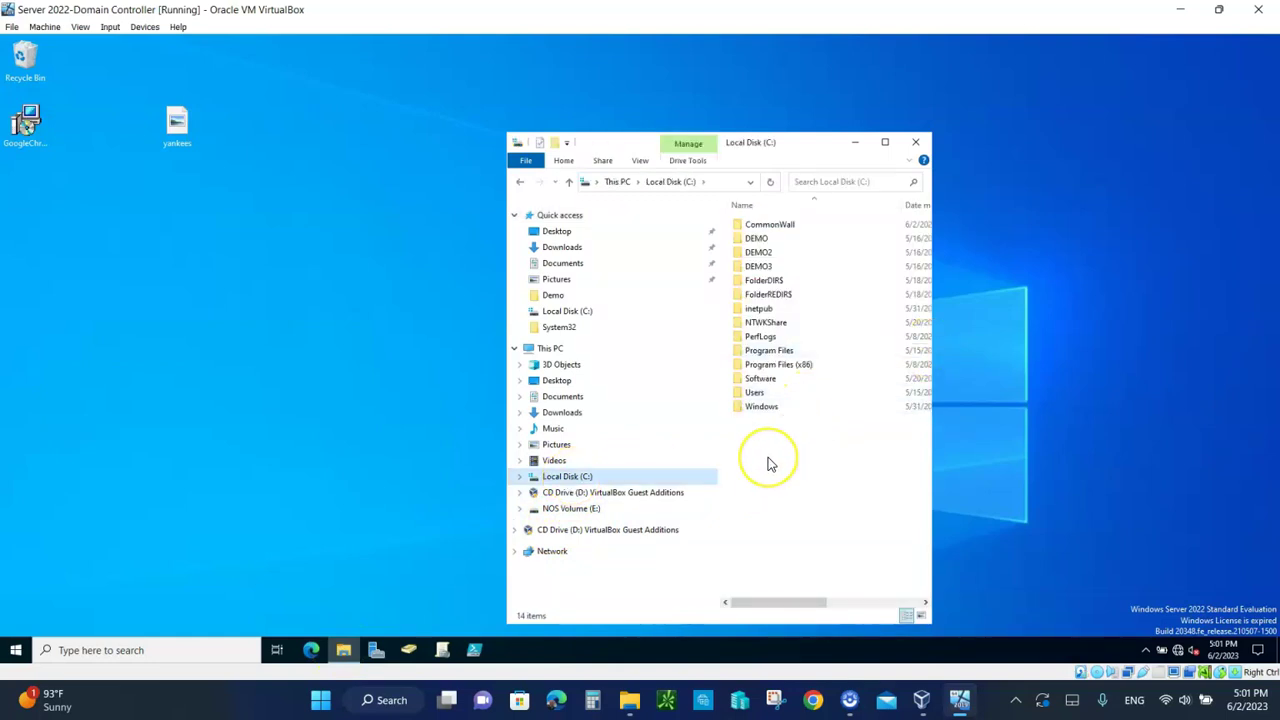
{"action": "right_click", "coordinate": [770, 463]}
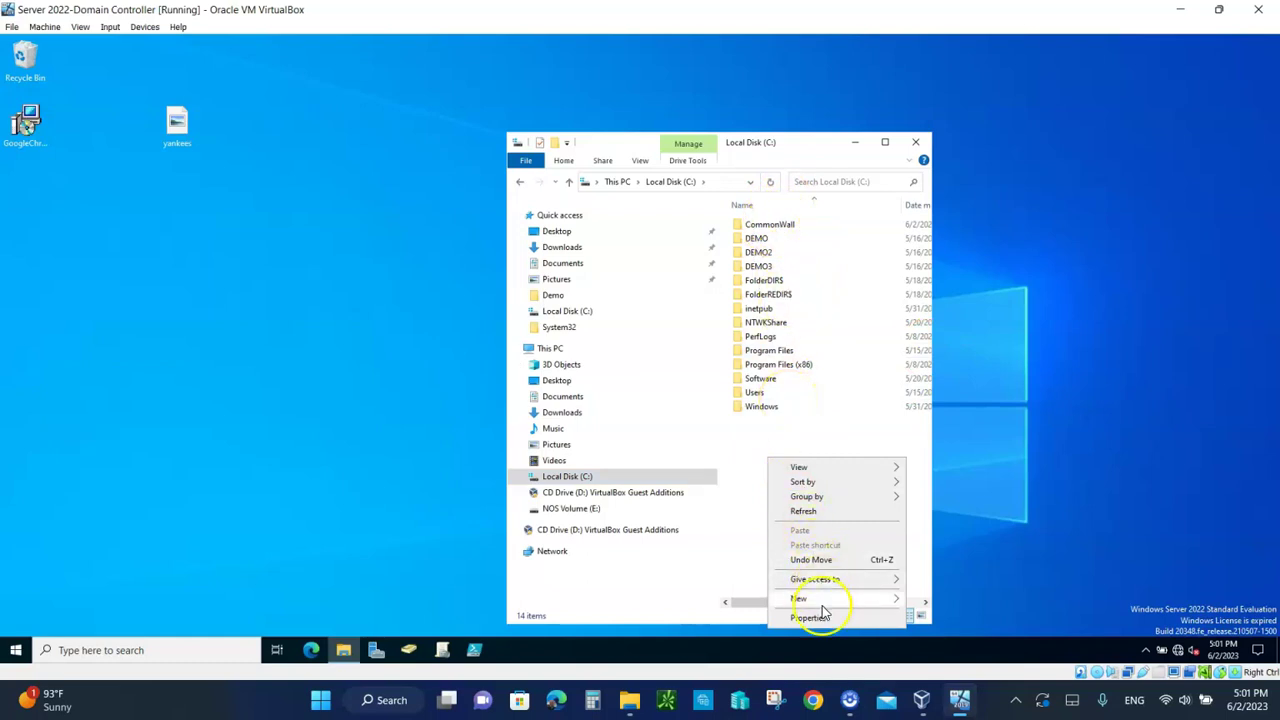
{"action": "mouse_move", "coordinate": [814, 600]}
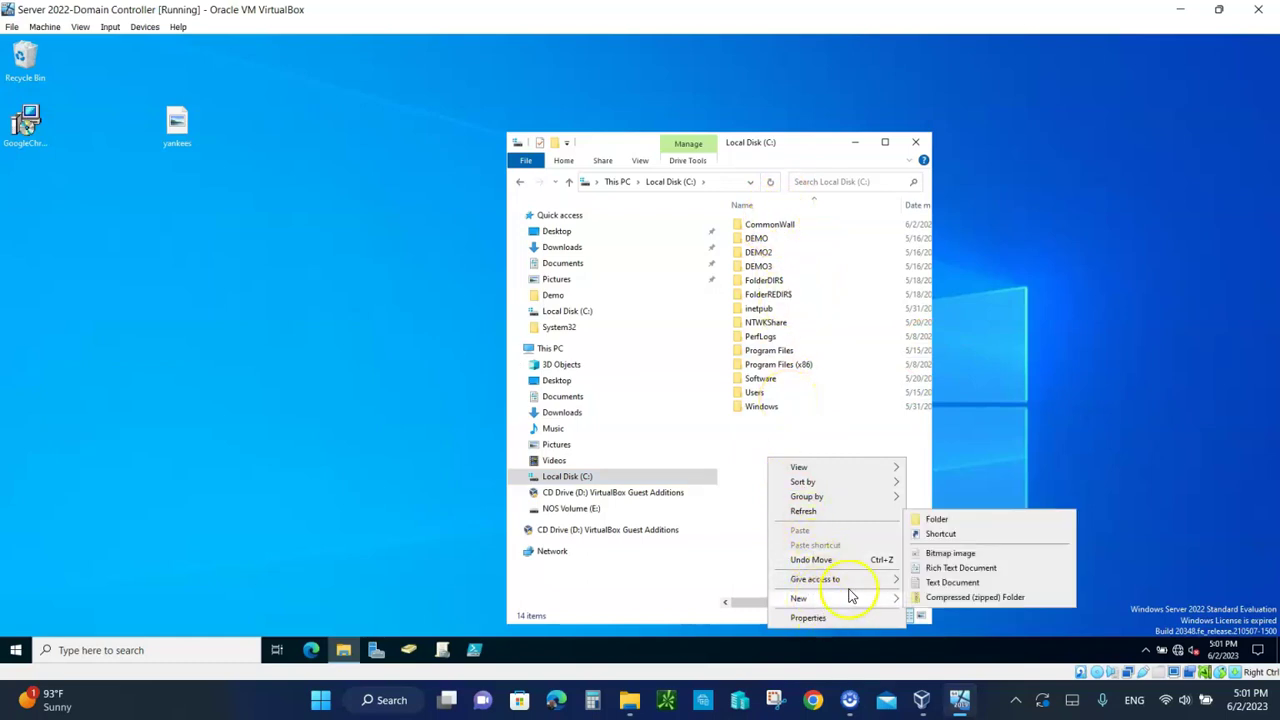
{"action": "left_click", "coordinate": [941, 519]}
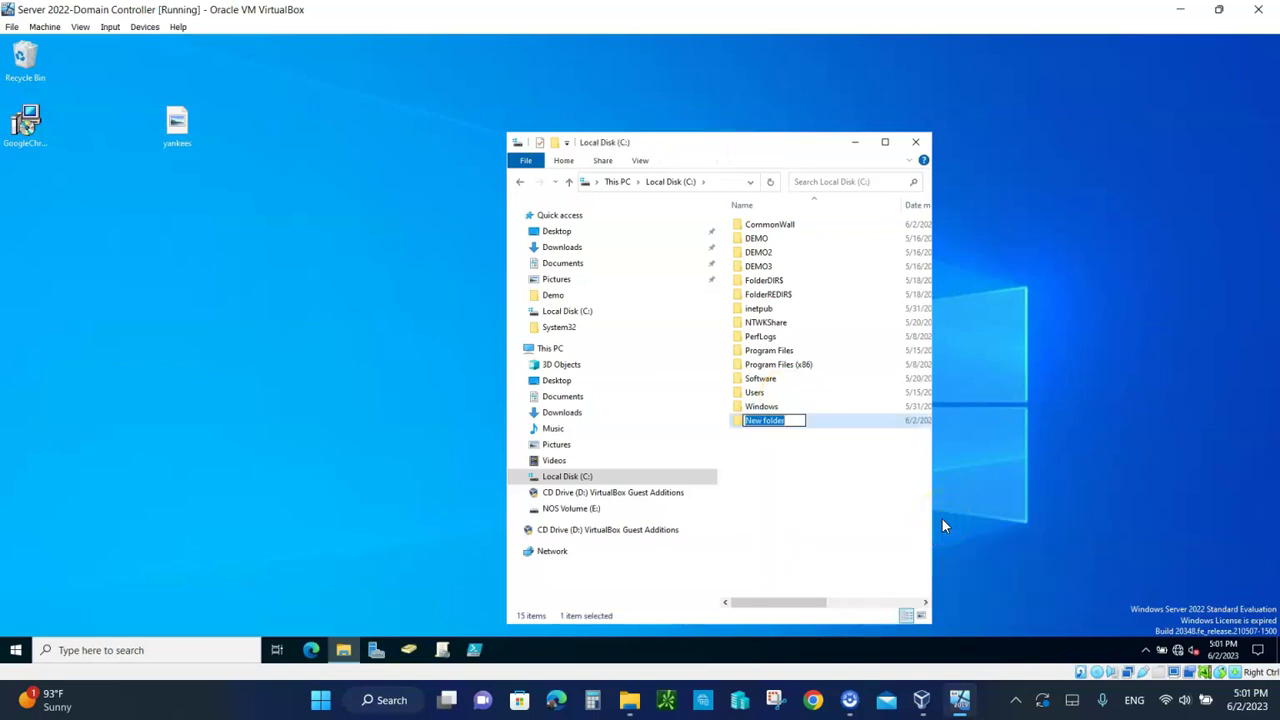
{"action": "type", "text": "Lock"}
{"action": "left_click", "coordinate": [829, 517]}
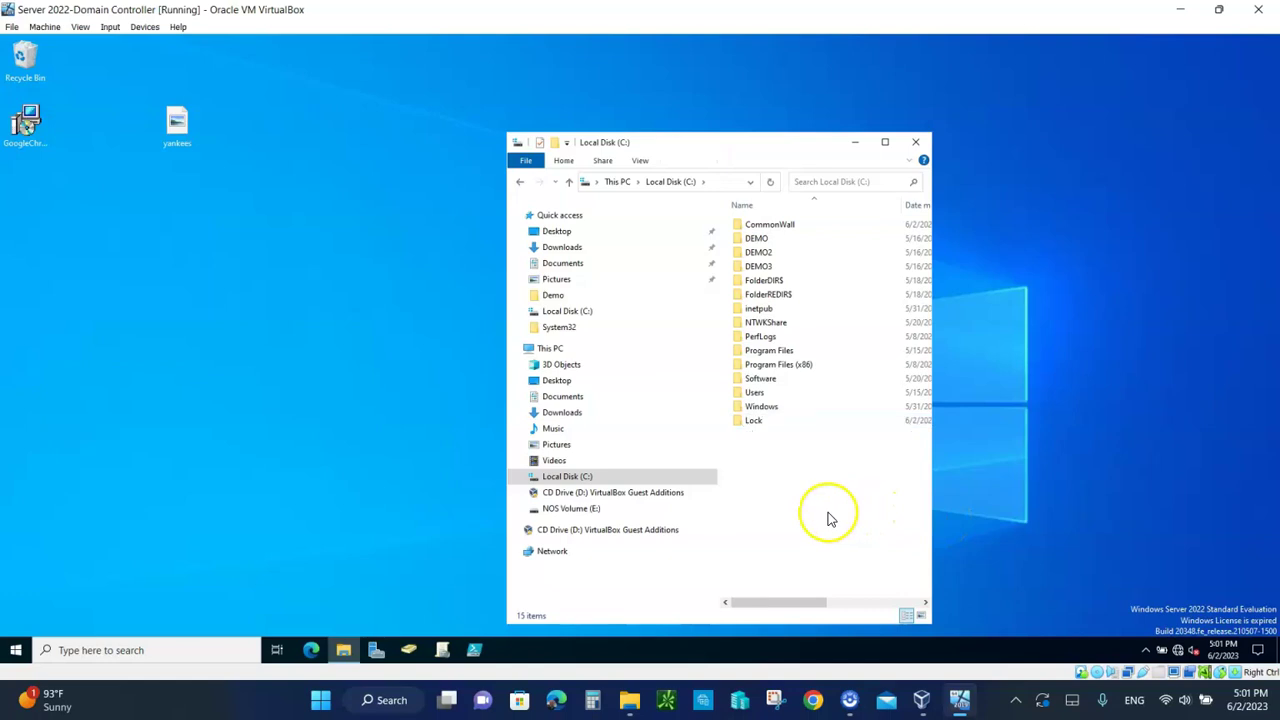
Step: Move the yankees image from the desktop into the Lock folder
{"action": "double_click", "coordinate": [755, 423]}
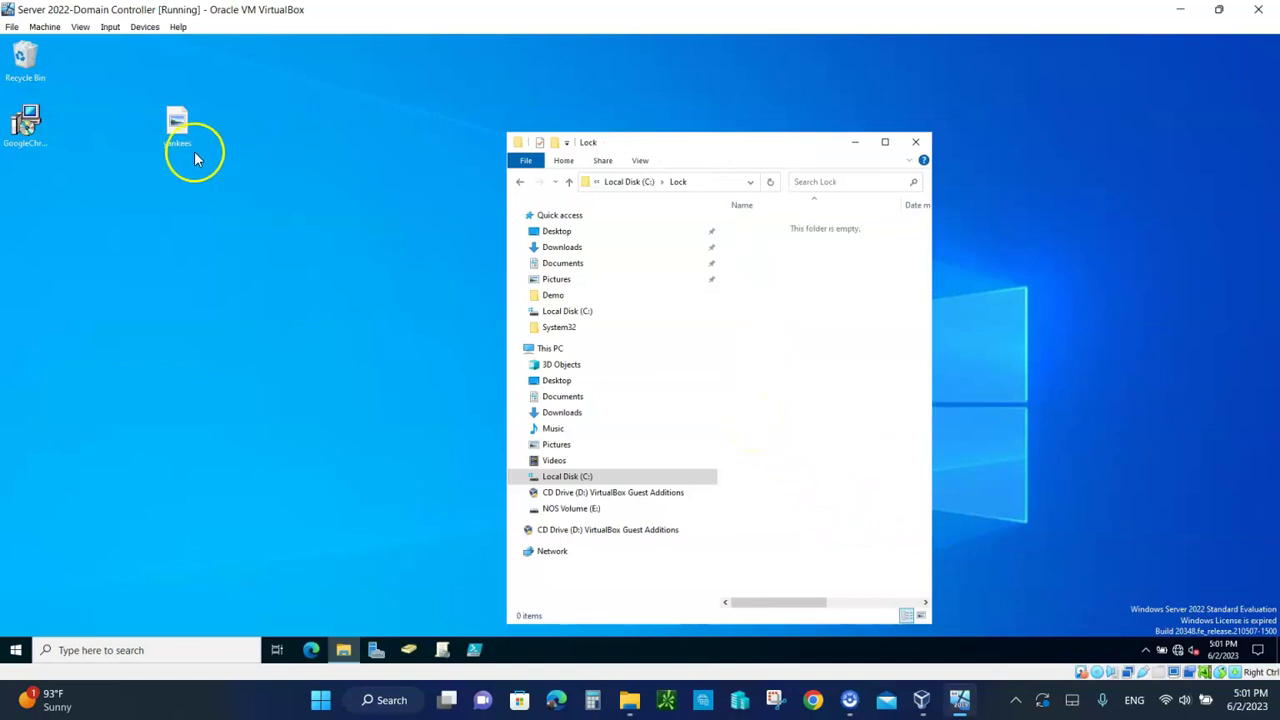
{"action": "left_click_drag", "start_coordinate": [177, 124], "coordinate": [812, 362]}
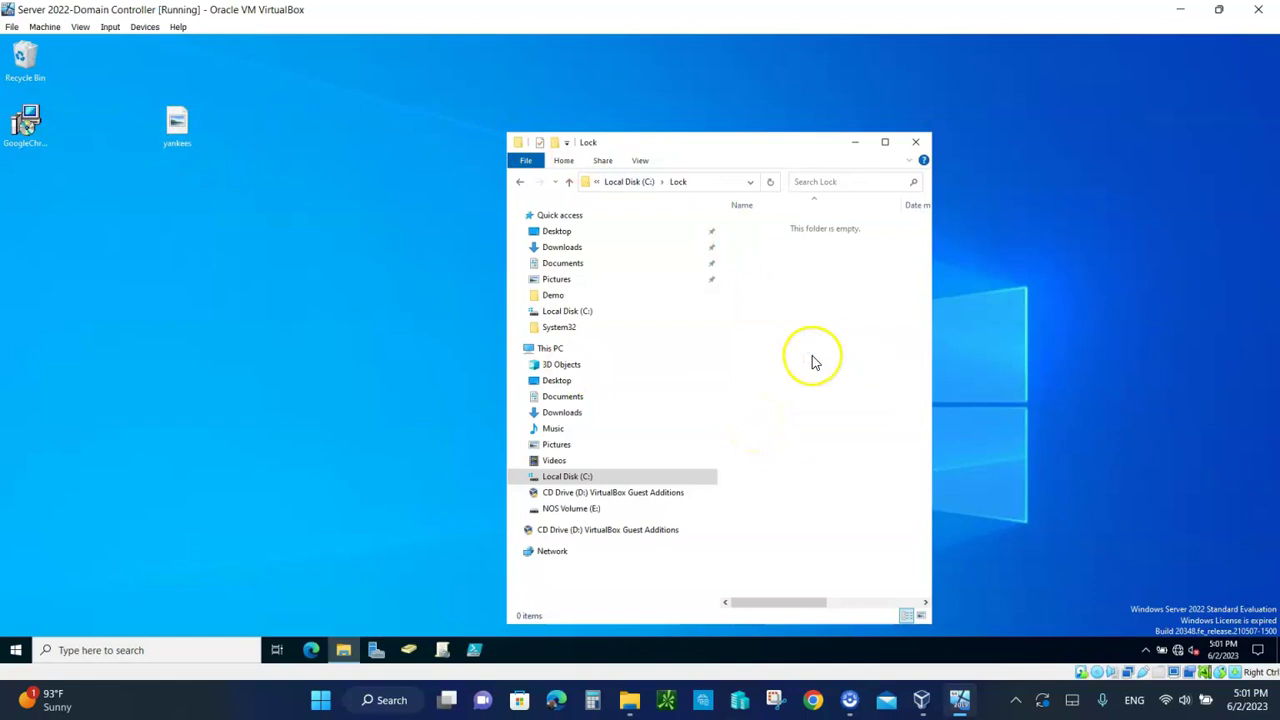
{"action": "left_click", "coordinate": [567, 183]}
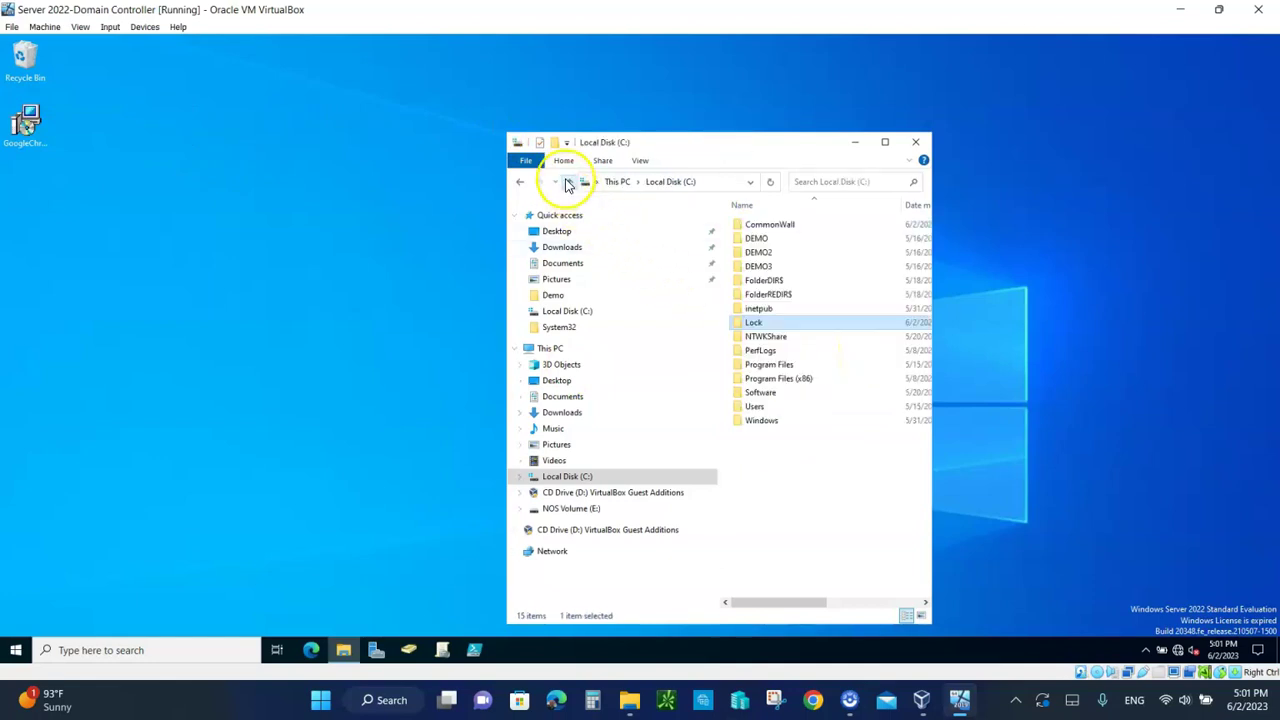
Step: Share the Lock folder through Advanced Sharing, clearing the Read allow permission for Everyone
{"action": "right_click", "coordinate": [756, 326]}
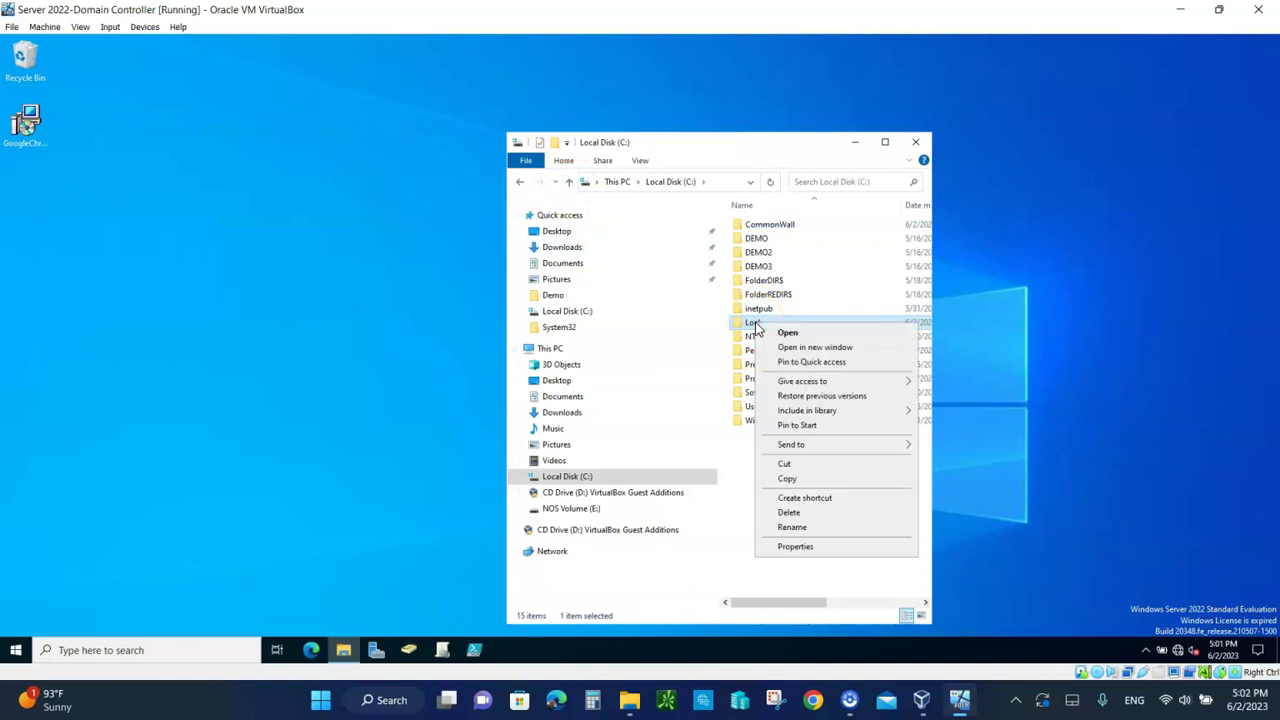
{"action": "left_click", "coordinate": [797, 547]}
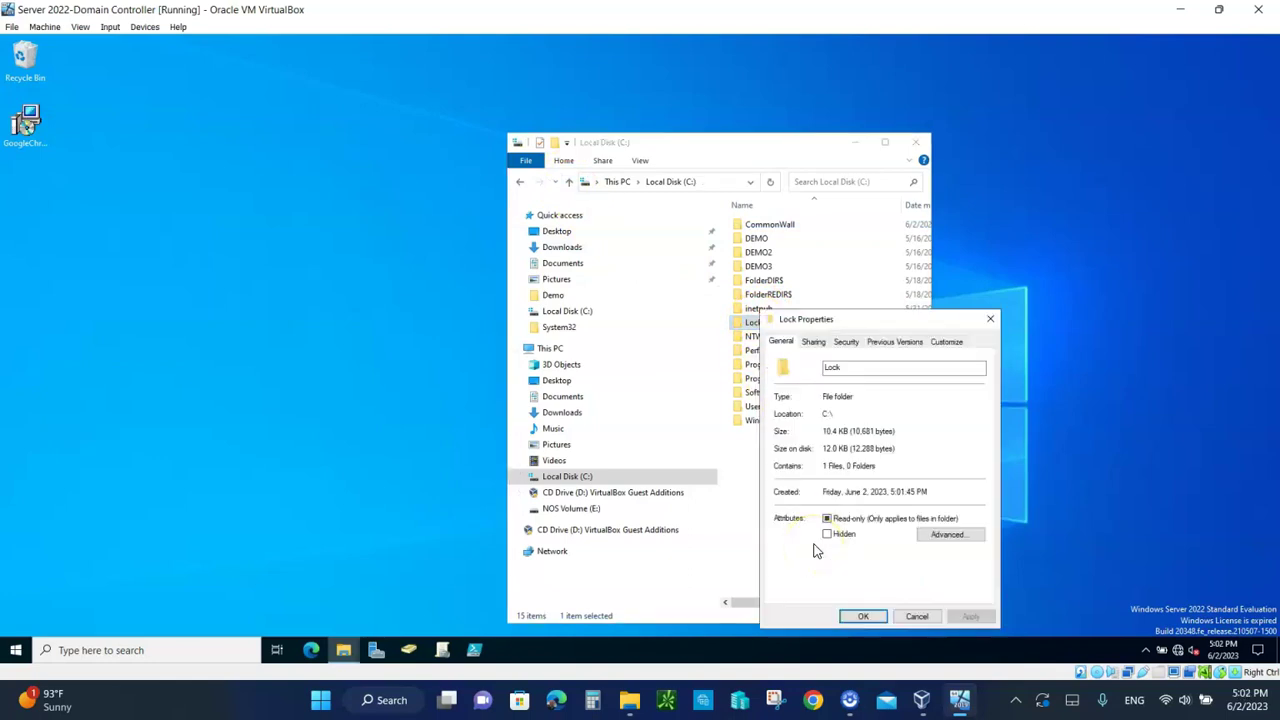
{"action": "left_click", "coordinate": [812, 342]}
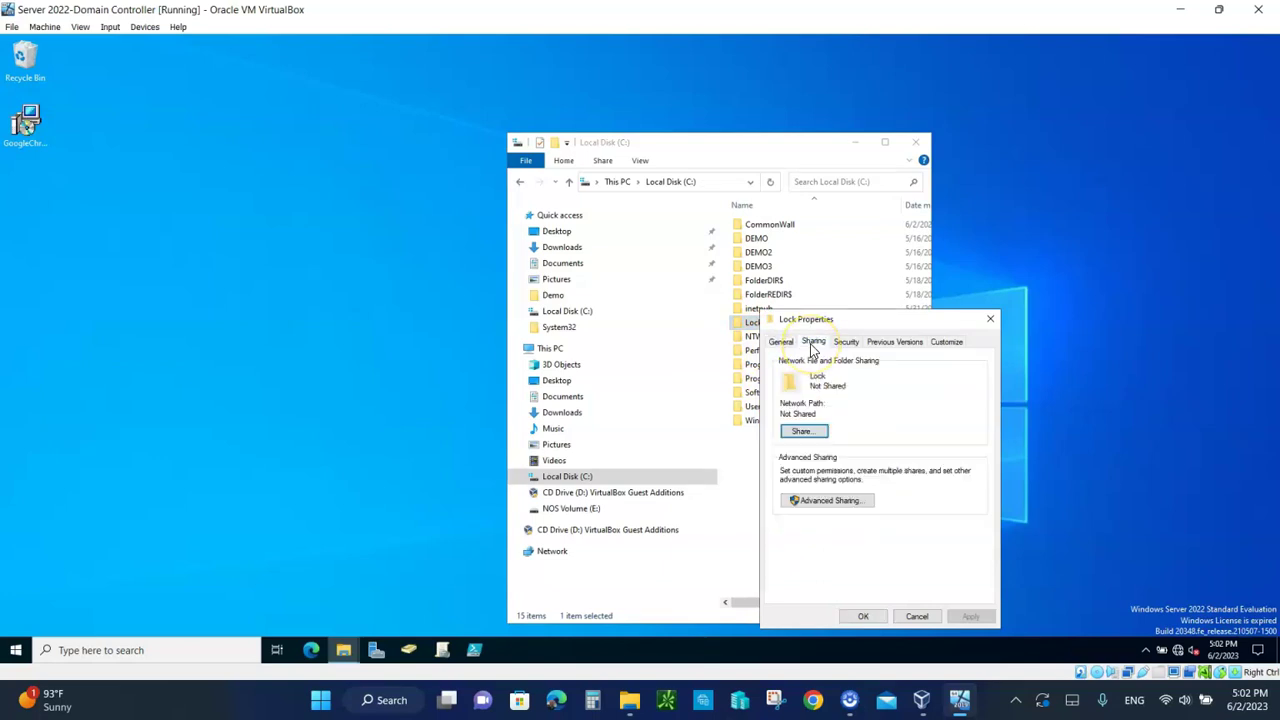
{"action": "left_click", "coordinate": [816, 500]}
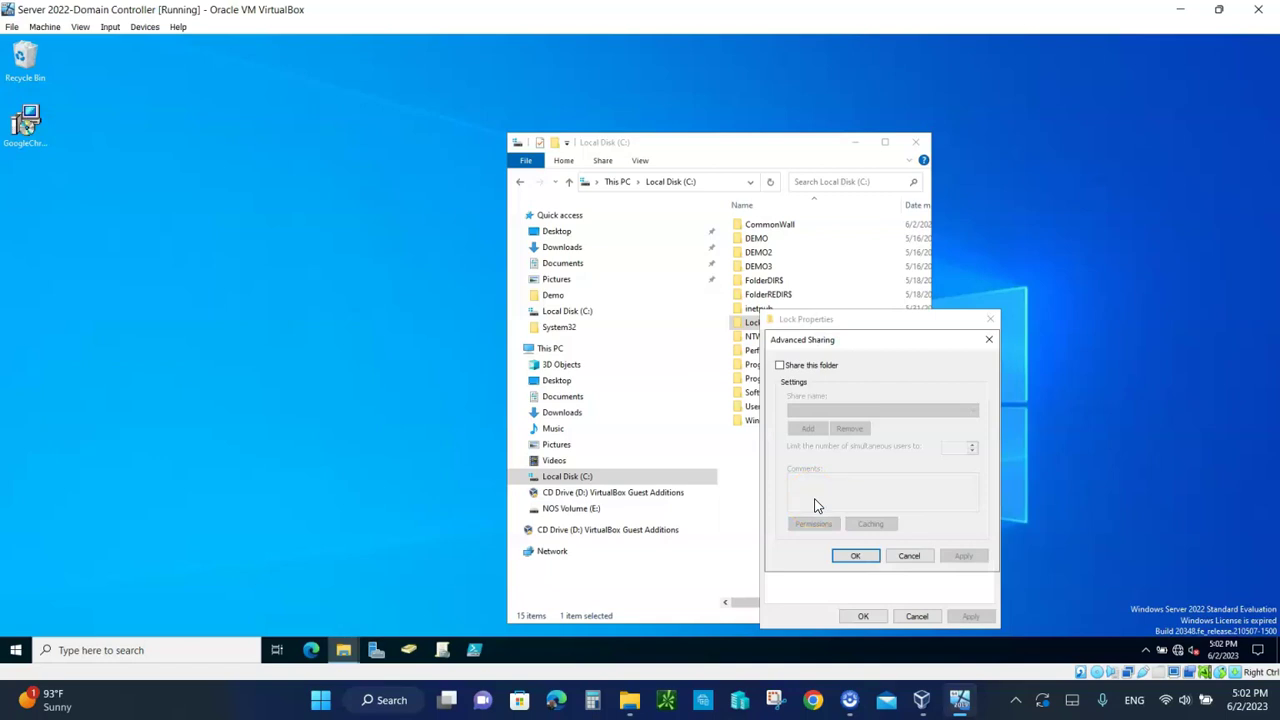
{"action": "left_click", "coordinate": [780, 366]}
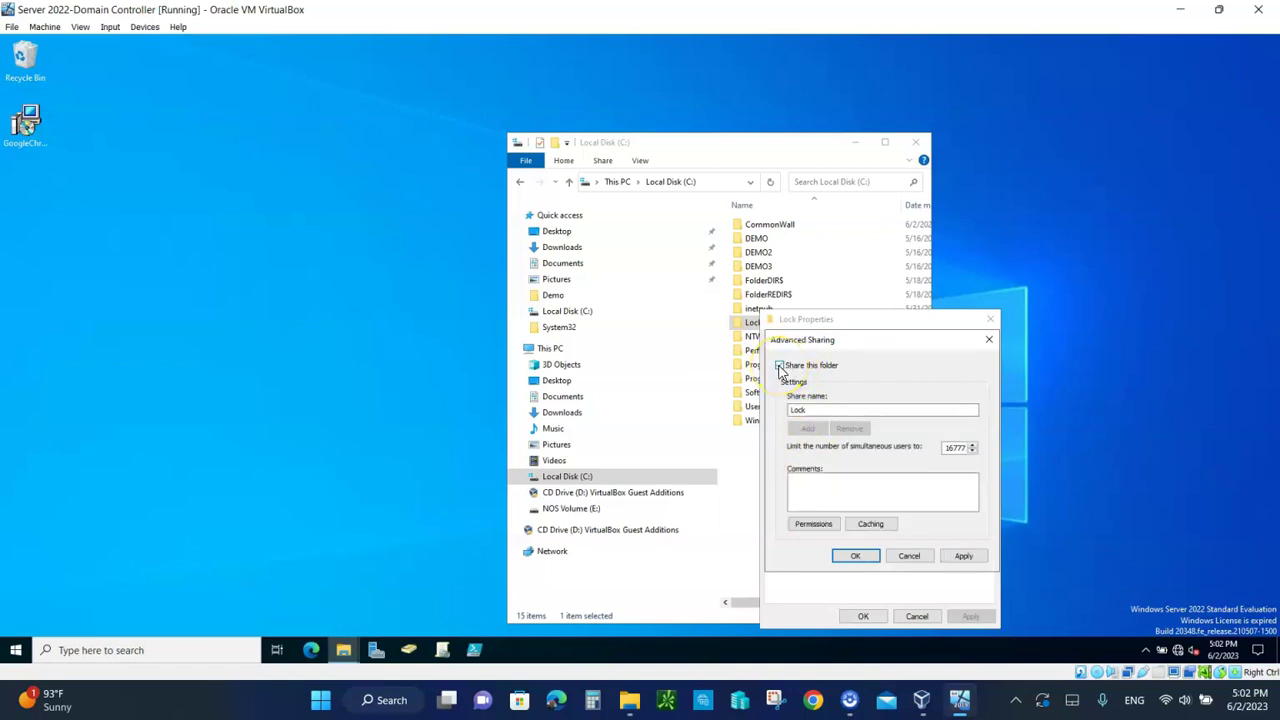
{"action": "left_click", "coordinate": [813, 524]}
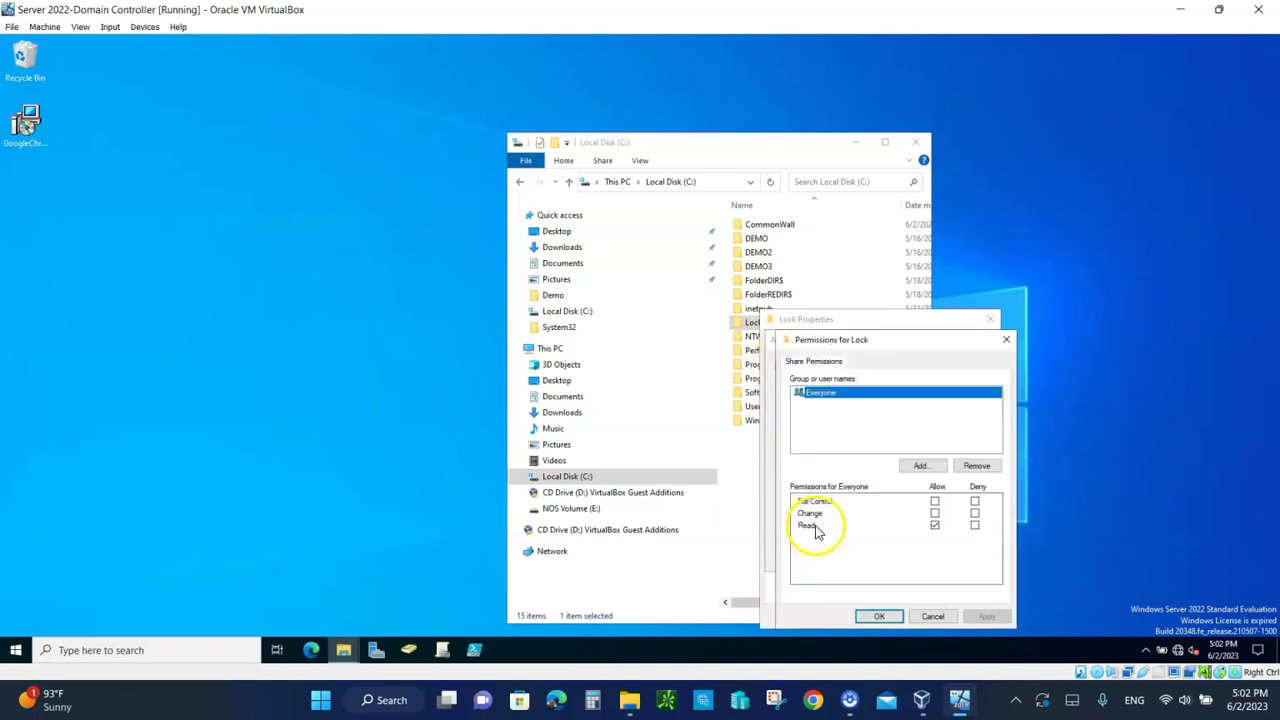
{"action": "left_click", "coordinate": [934, 525]}
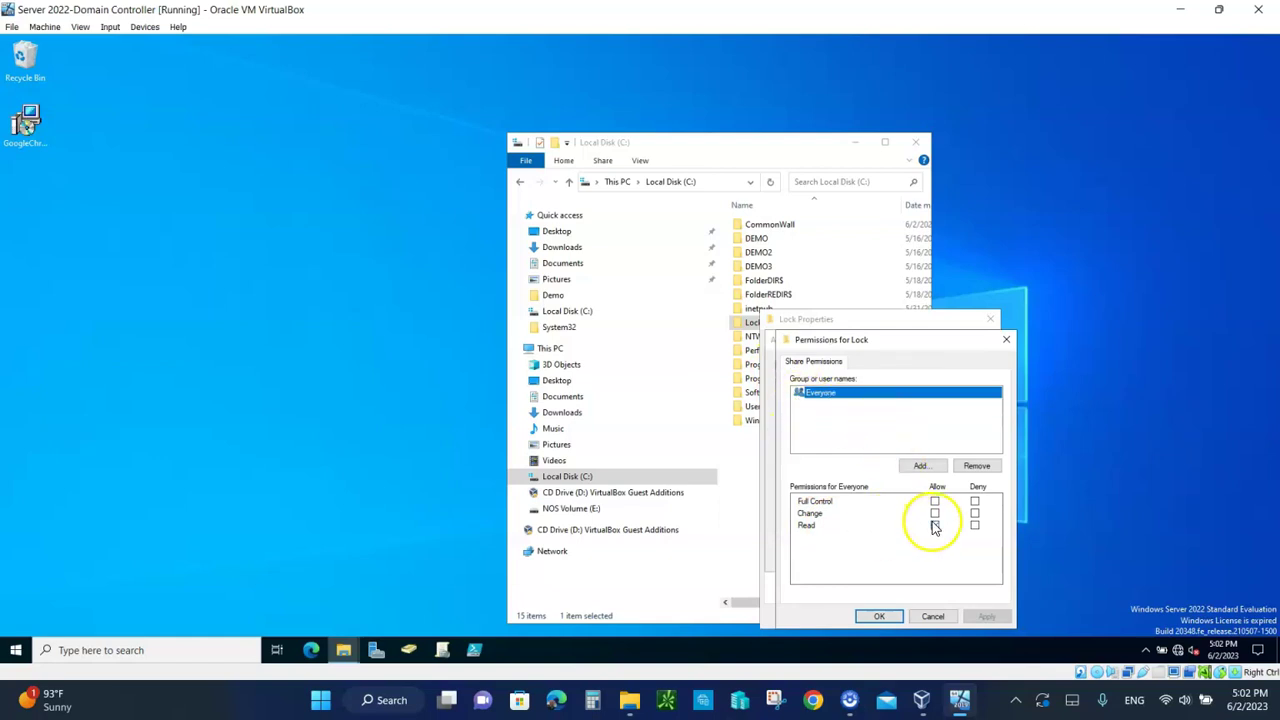
{"action": "left_click", "coordinate": [879, 618]}
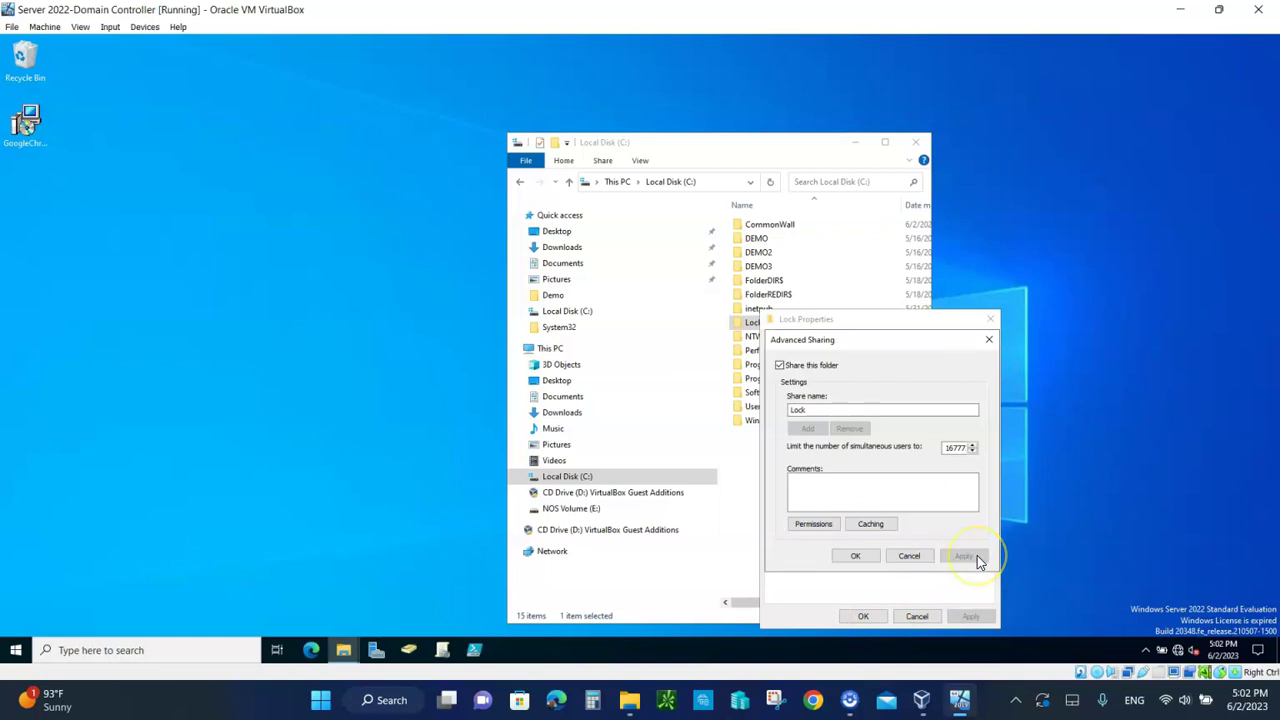
{"action": "left_click", "coordinate": [855, 556]}
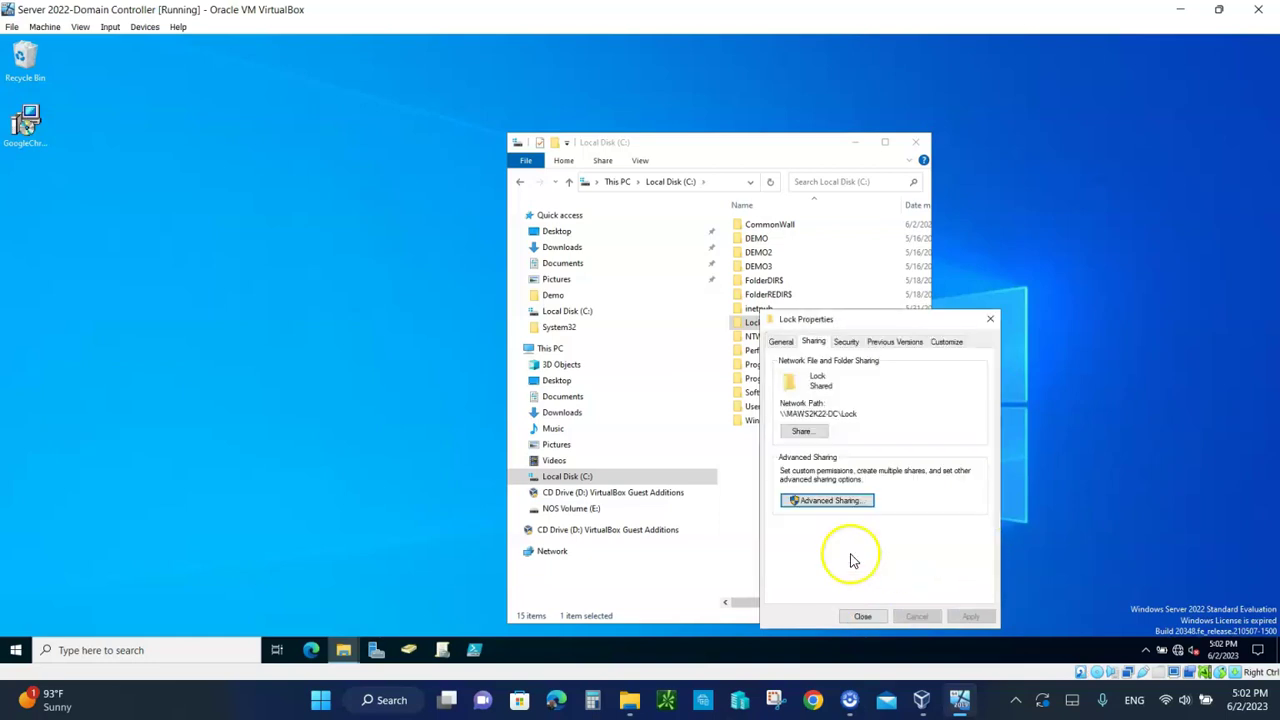
Step: Copy the network path \\MAWS2K22-DC\Lock, close Properties, and check yankees.png inside Lock
{"action": "left_click_drag", "start_coordinate": [897, 319], "coordinate": [584, 212]}
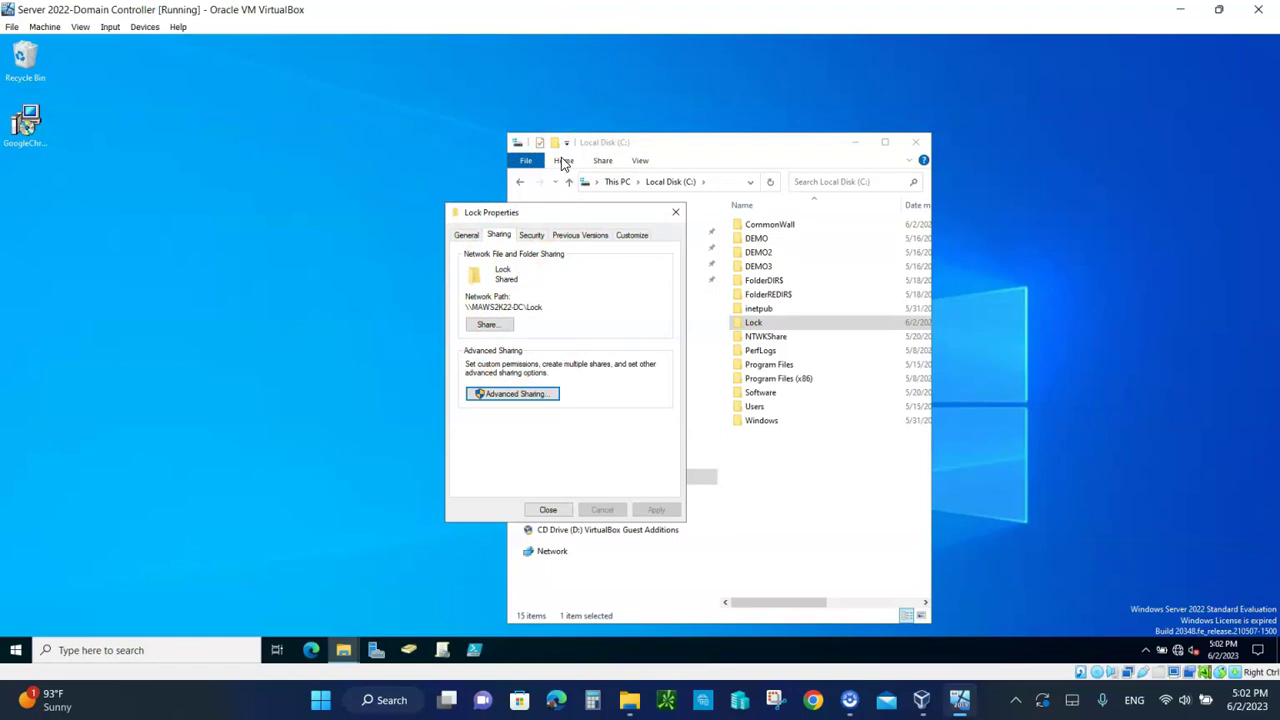
{"action": "left_click", "coordinate": [545, 309]}
{"action": "left_click_drag", "start_coordinate": [545, 309], "coordinate": [452, 303]}
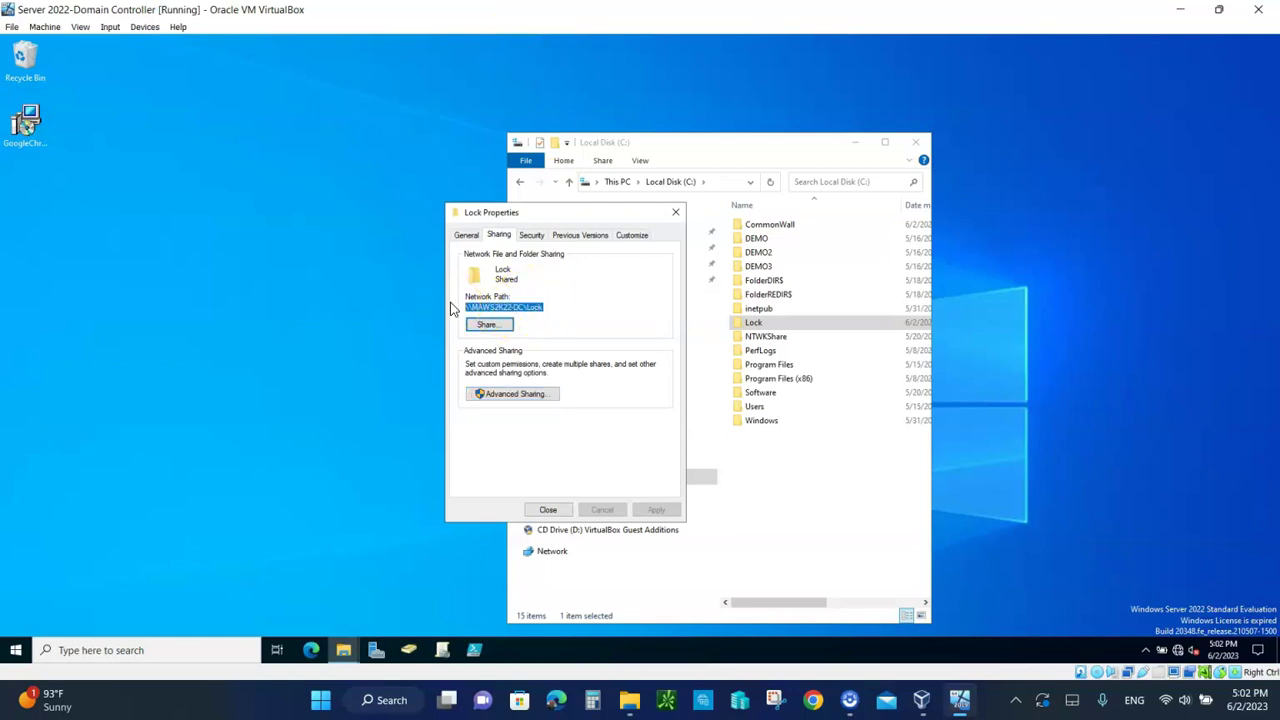
{"action": "right_click", "coordinate": [496, 308]}
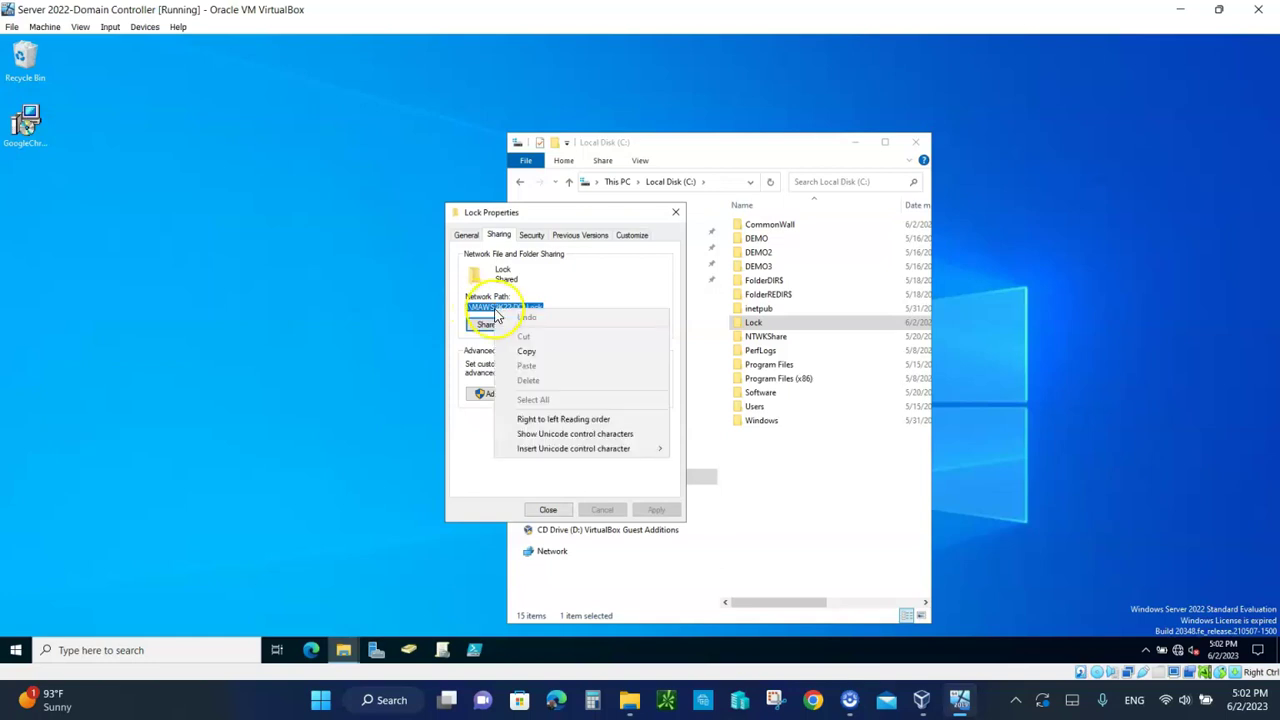
{"action": "left_click", "coordinate": [526, 351]}
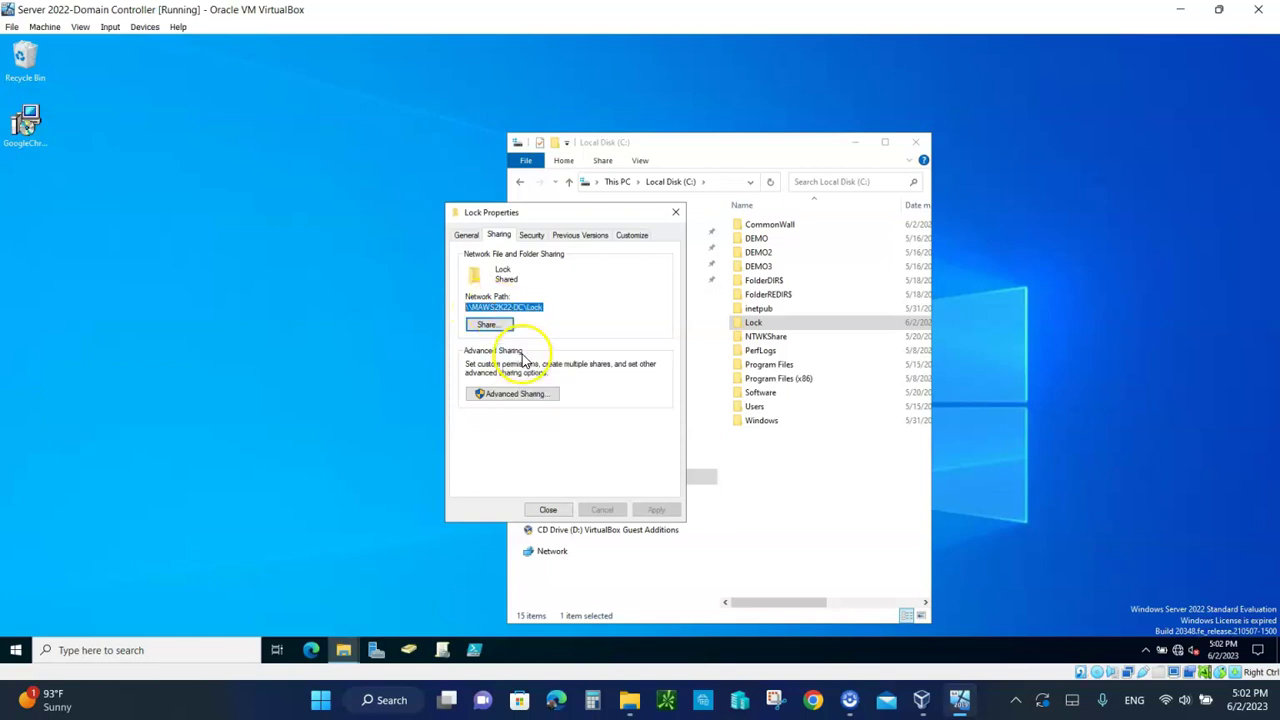
{"action": "left_click", "coordinate": [548, 509]}
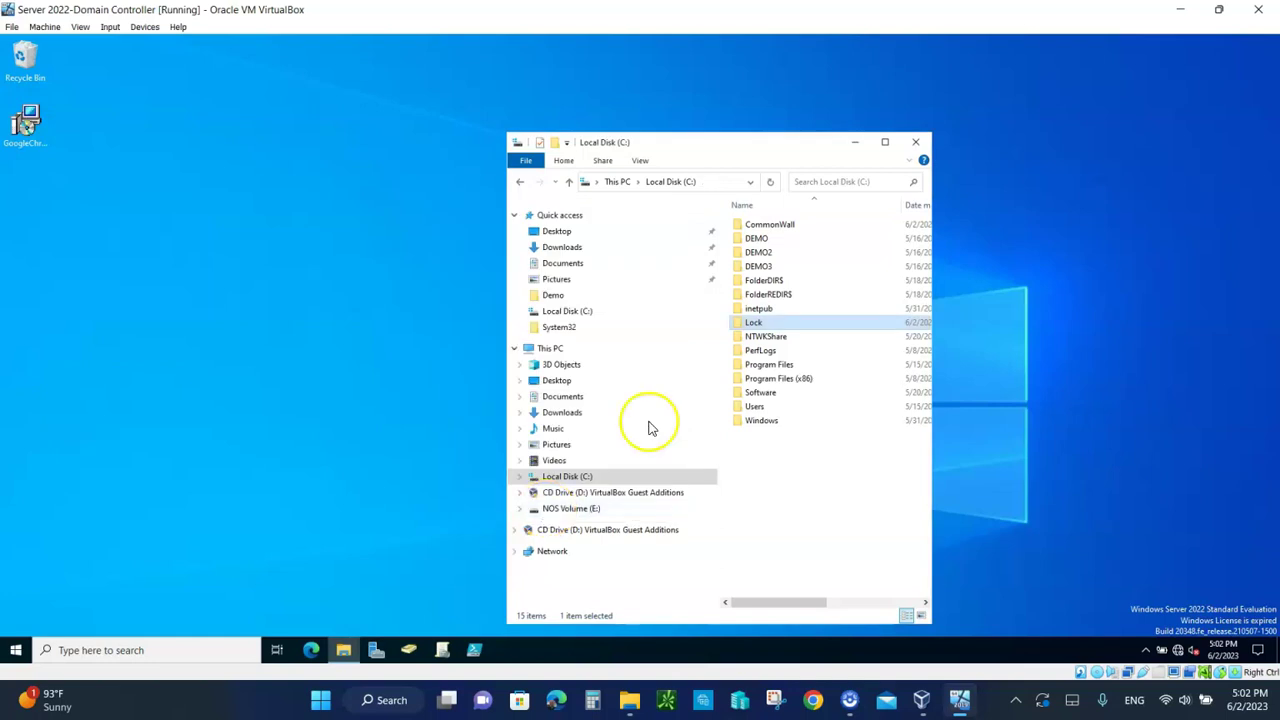
{"action": "double_click", "coordinate": [755, 324]}
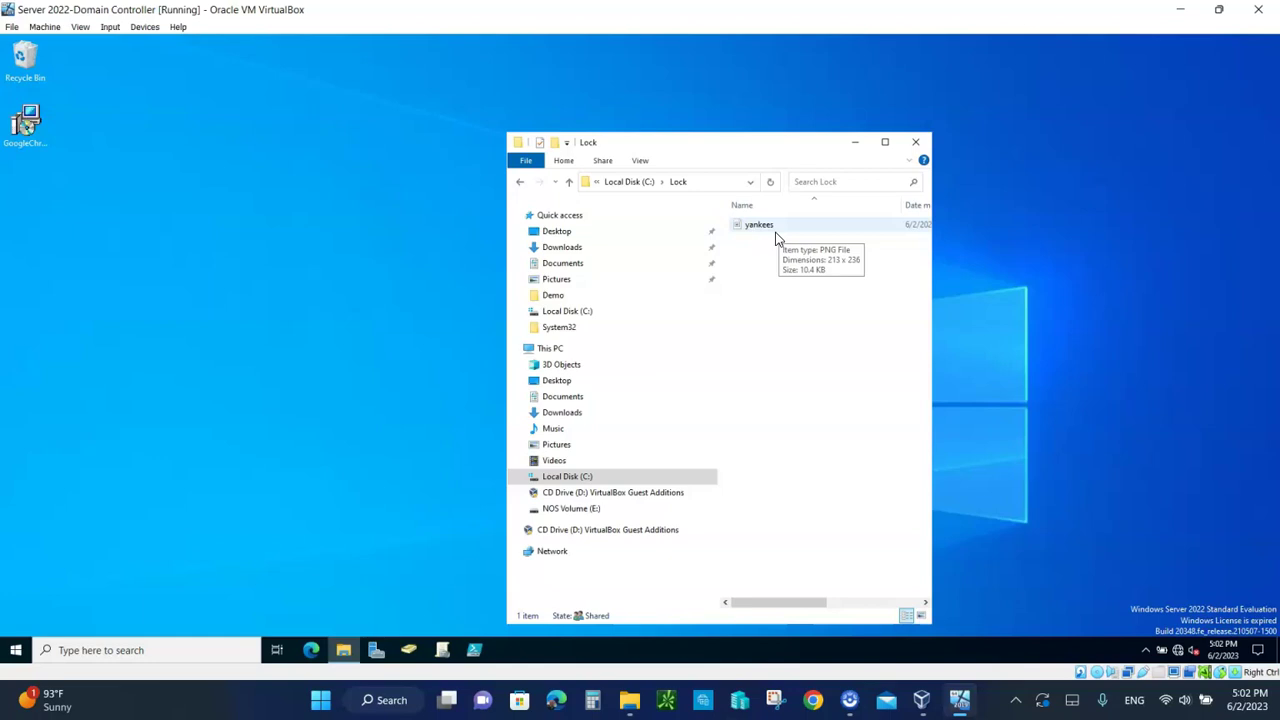
{"action": "mouse_move", "coordinate": [780, 240]}
{"action": "left_mouse_down"}
{"action": "mouse_move", "coordinate": [800, 245]}
{"action": "mouse_move", "coordinate": [770, 228]}
{"action": "left_mouse_up"}
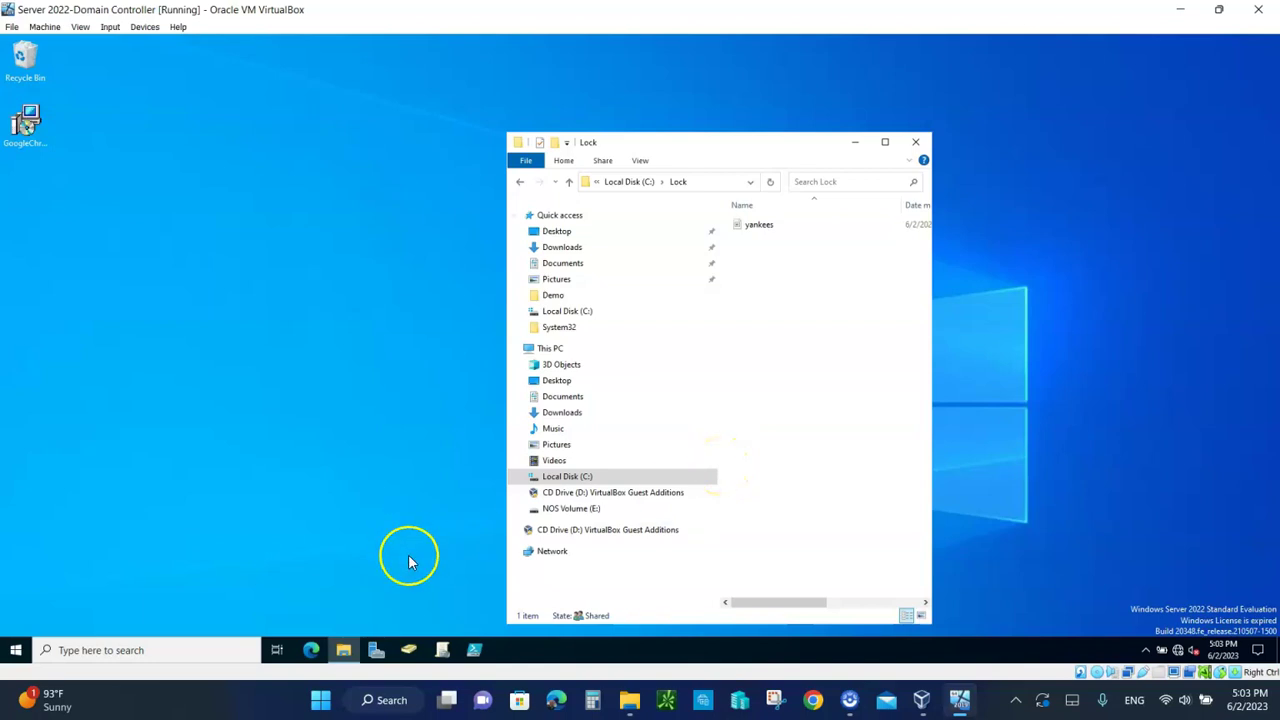
Step: Create a new GPO named Custom Lock Image GPO under Group Policy Objects and edit it
{"action": "left_click", "coordinate": [442, 650]}
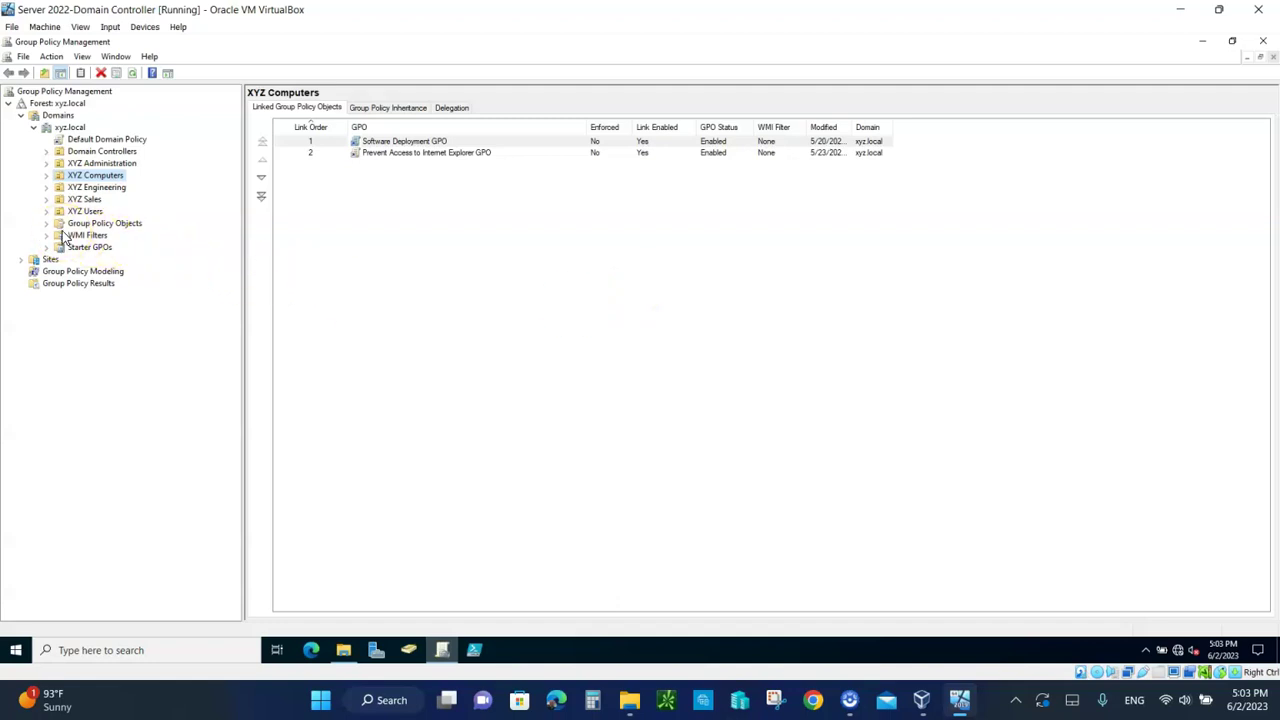
{"action": "left_click", "coordinate": [46, 223]}
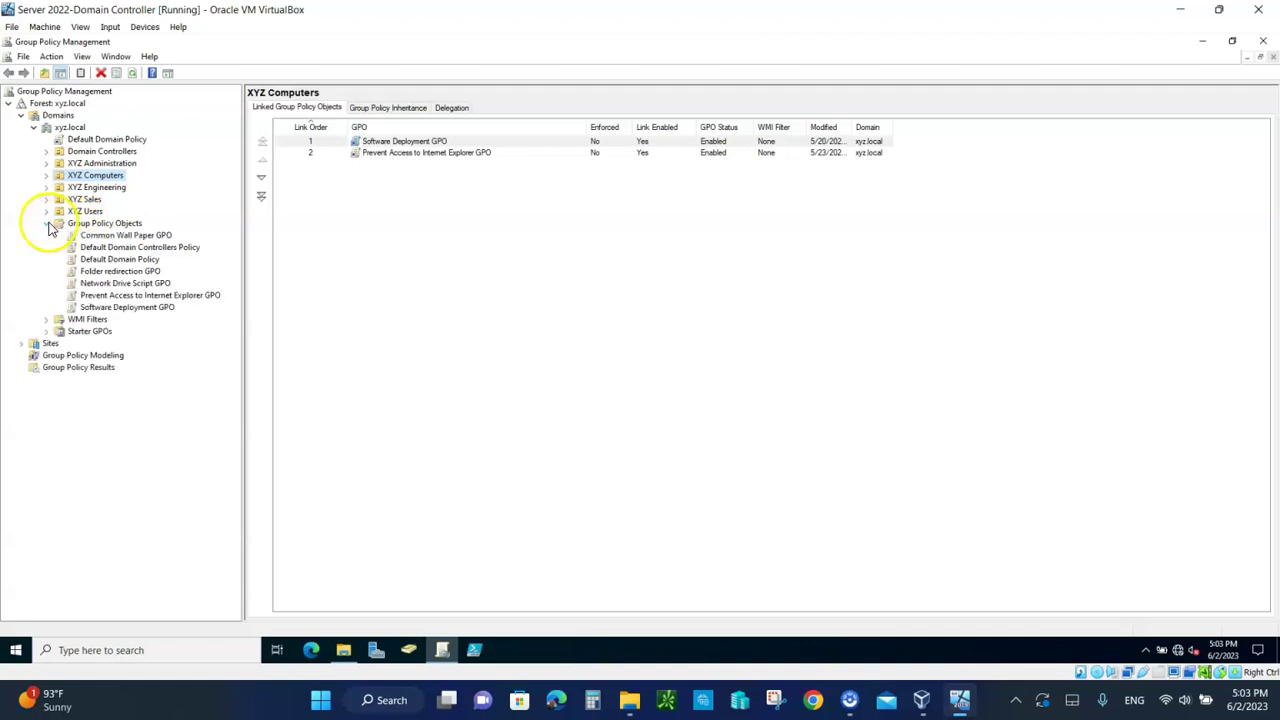
{"action": "right_click", "coordinate": [98, 229]}
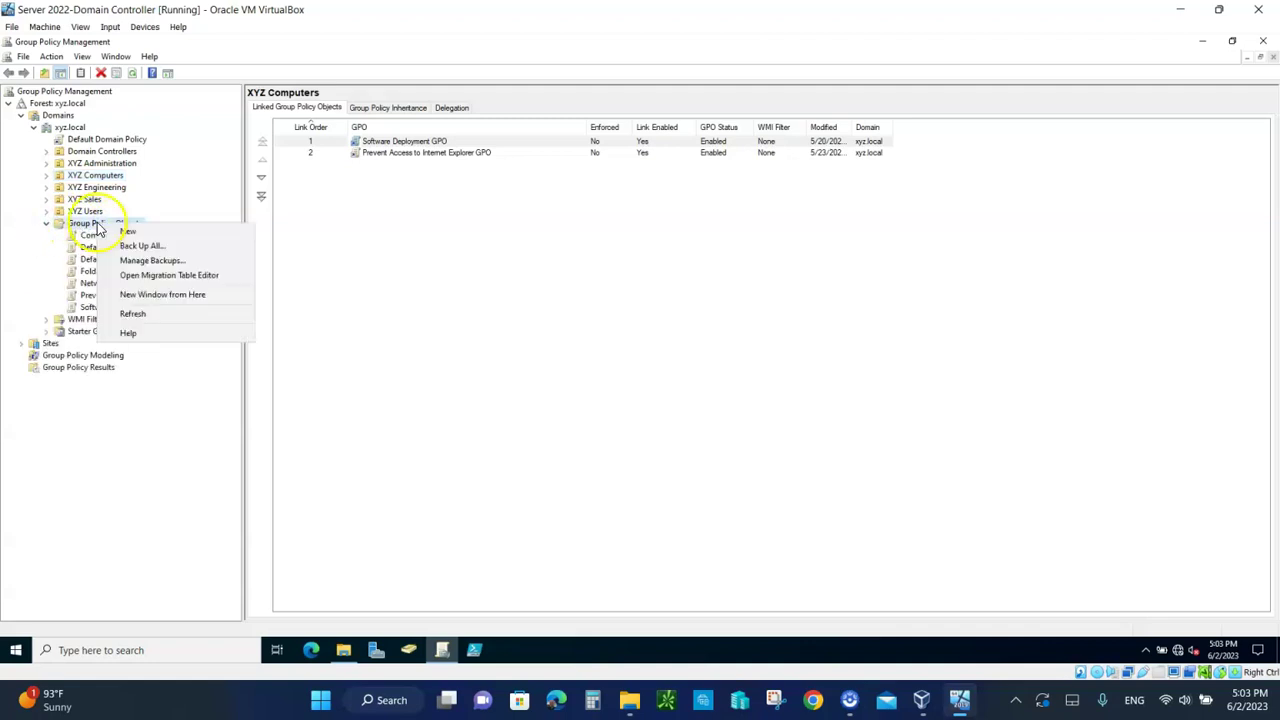
{"action": "left_click", "coordinate": [127, 232]}
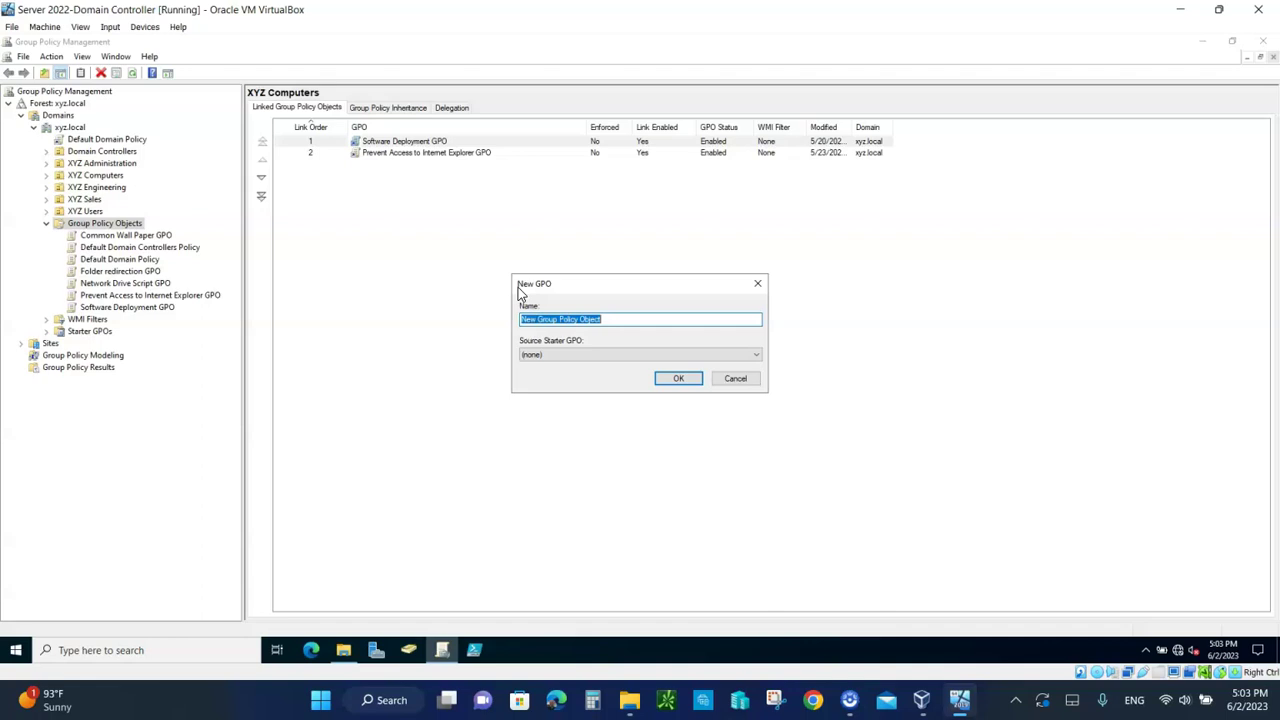
{"action": "type", "text": "Cus"}
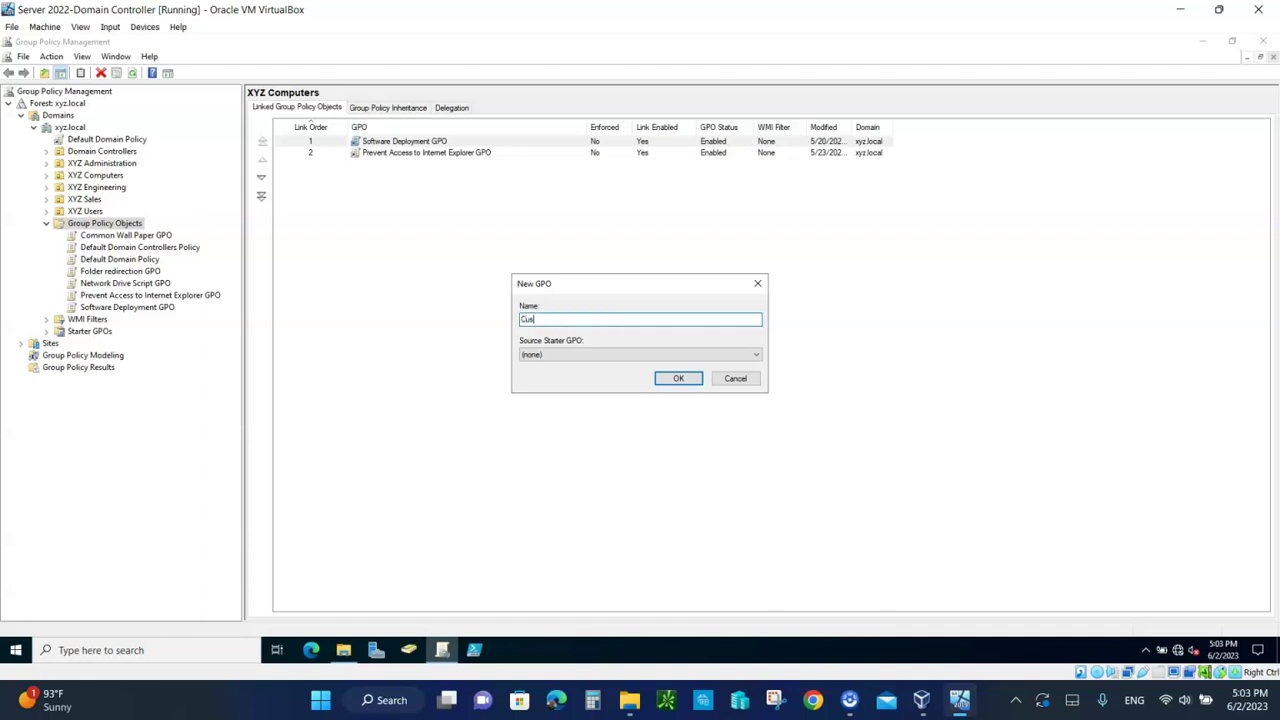
{"action": "type", "text": "tom"}
{"action": "type", "text": " U"}
{"action": "type", "text": "ock Image"}
{"action": "type", "text": " GPO"}
{"action": "left_click", "coordinate": [661, 377]}
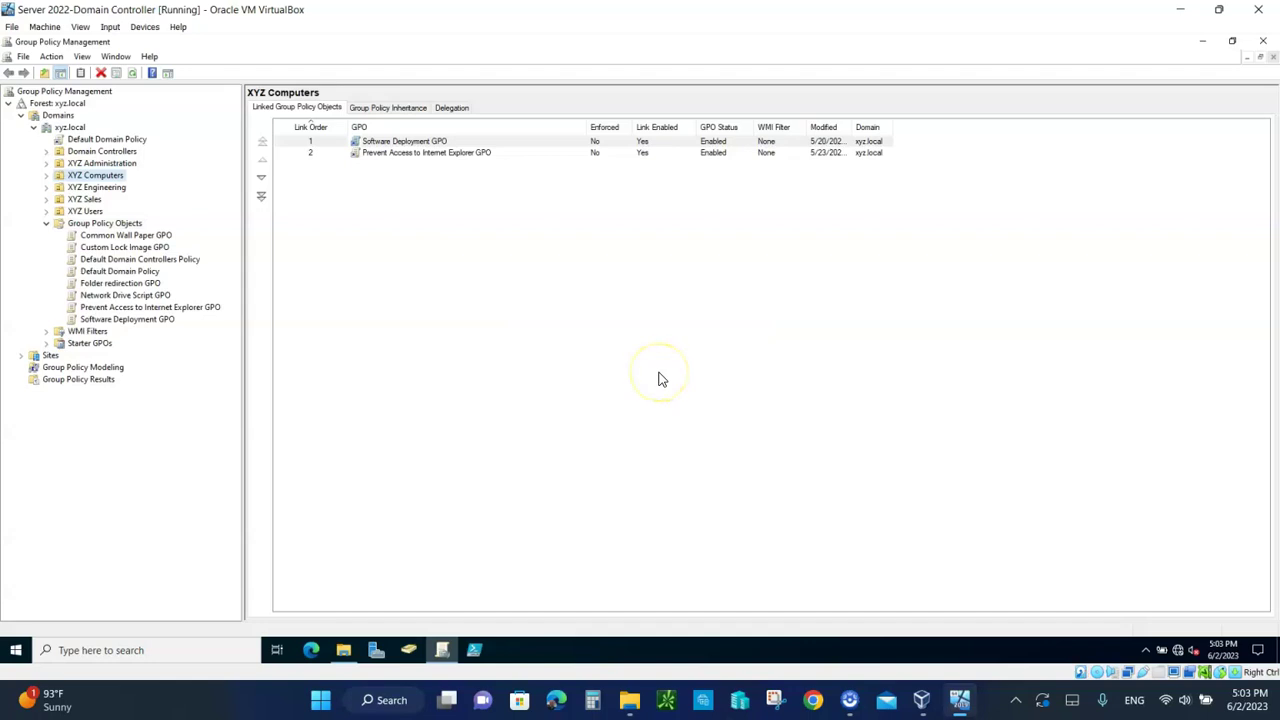
{"action": "right_click", "coordinate": [123, 250]}
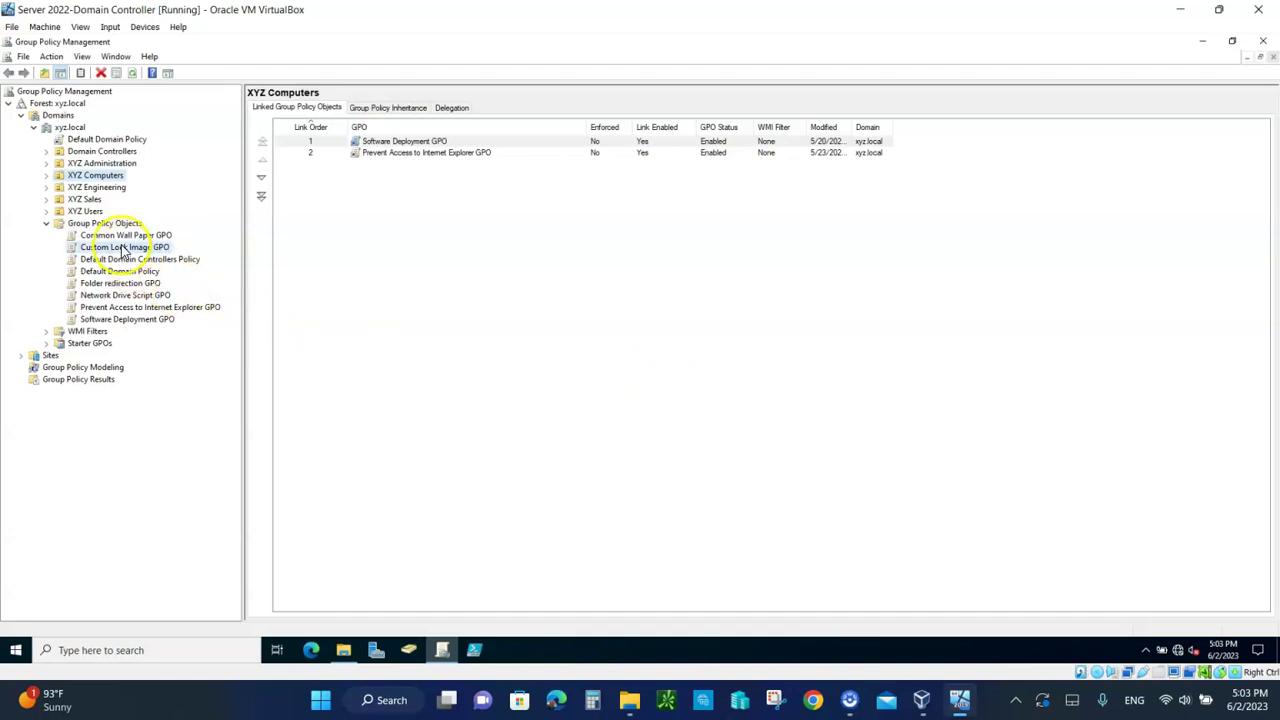
{"action": "left_click", "coordinate": [152, 255]}
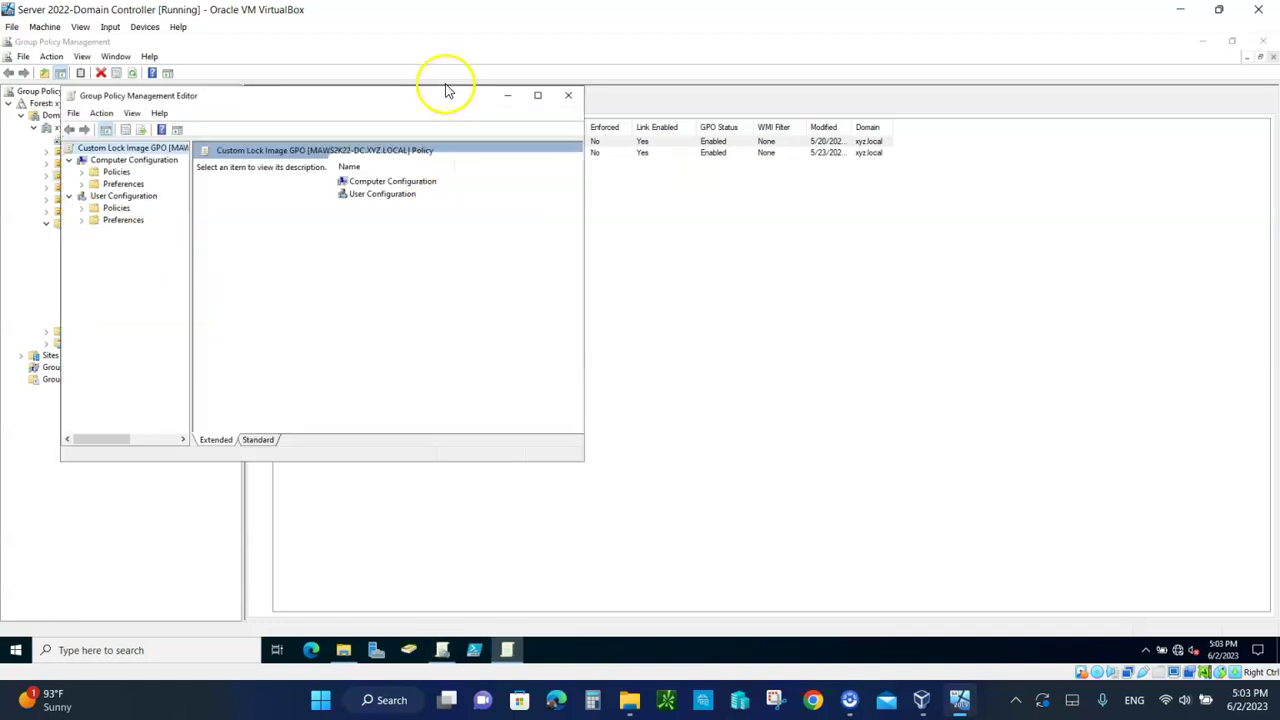
Step: Open Policies > Administrative Templates > Control Panel > Personalization > Force a specific default lock screen image
{"action": "left_click", "coordinate": [539, 97]}
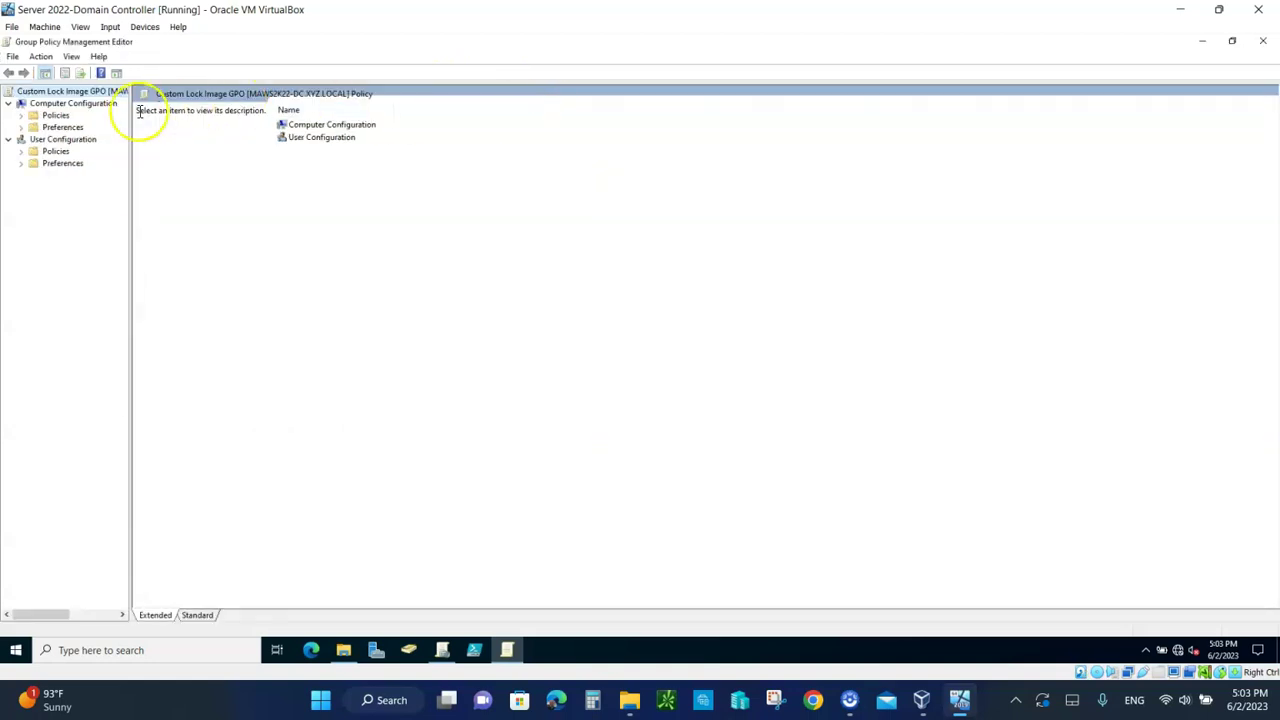
{"action": "left_click", "coordinate": [21, 115]}
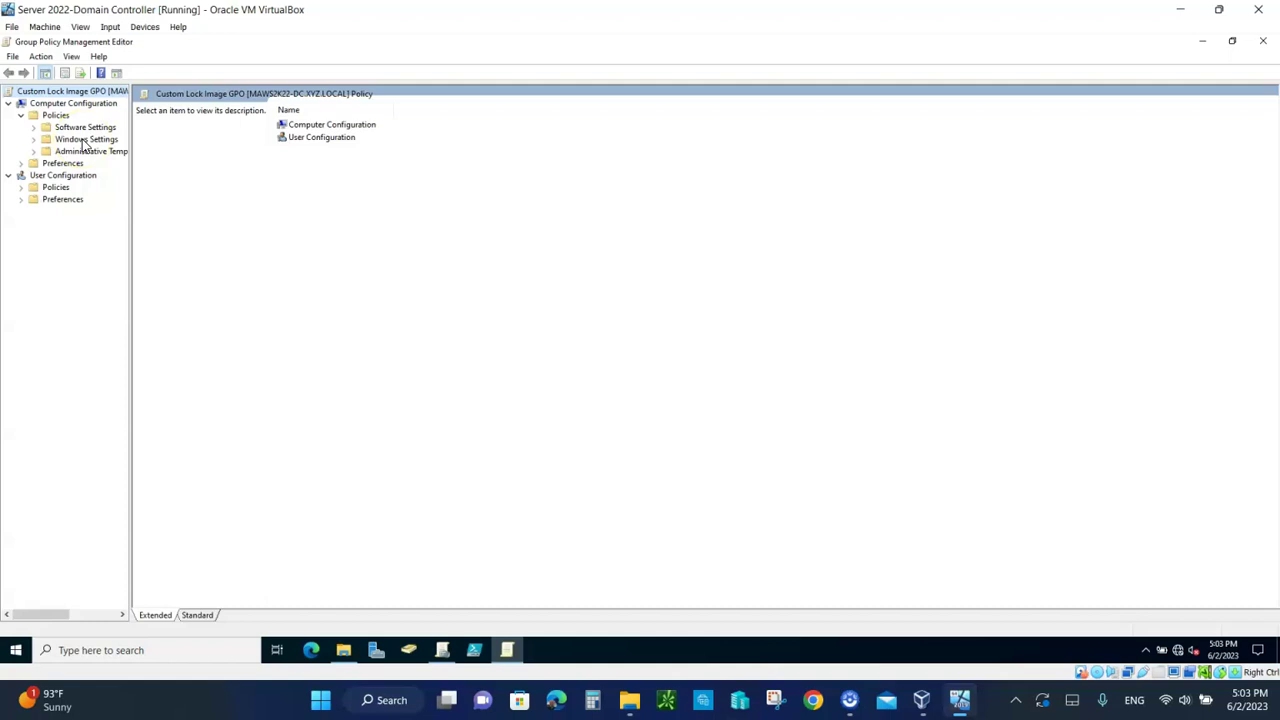
{"action": "left_click", "coordinate": [87, 153]}
{"action": "left_click", "coordinate": [32, 154]}
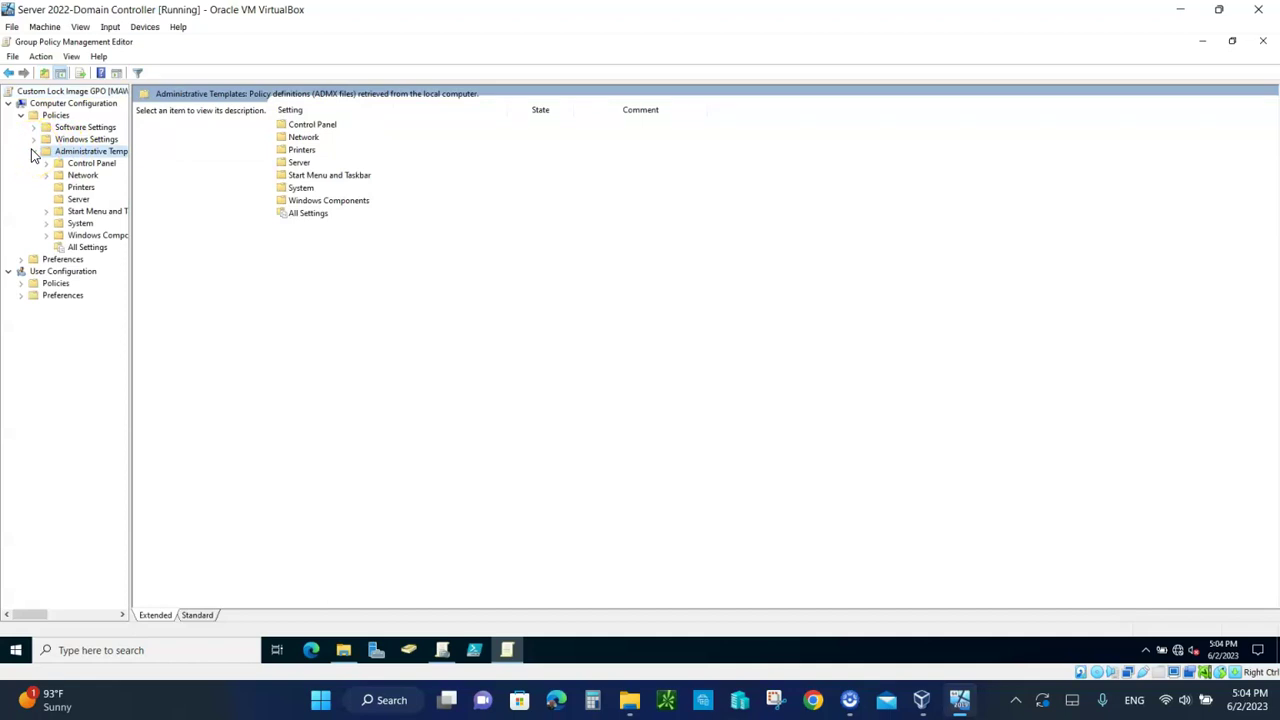
{"action": "left_click", "coordinate": [46, 163]}
{"action": "left_click", "coordinate": [87, 178]}
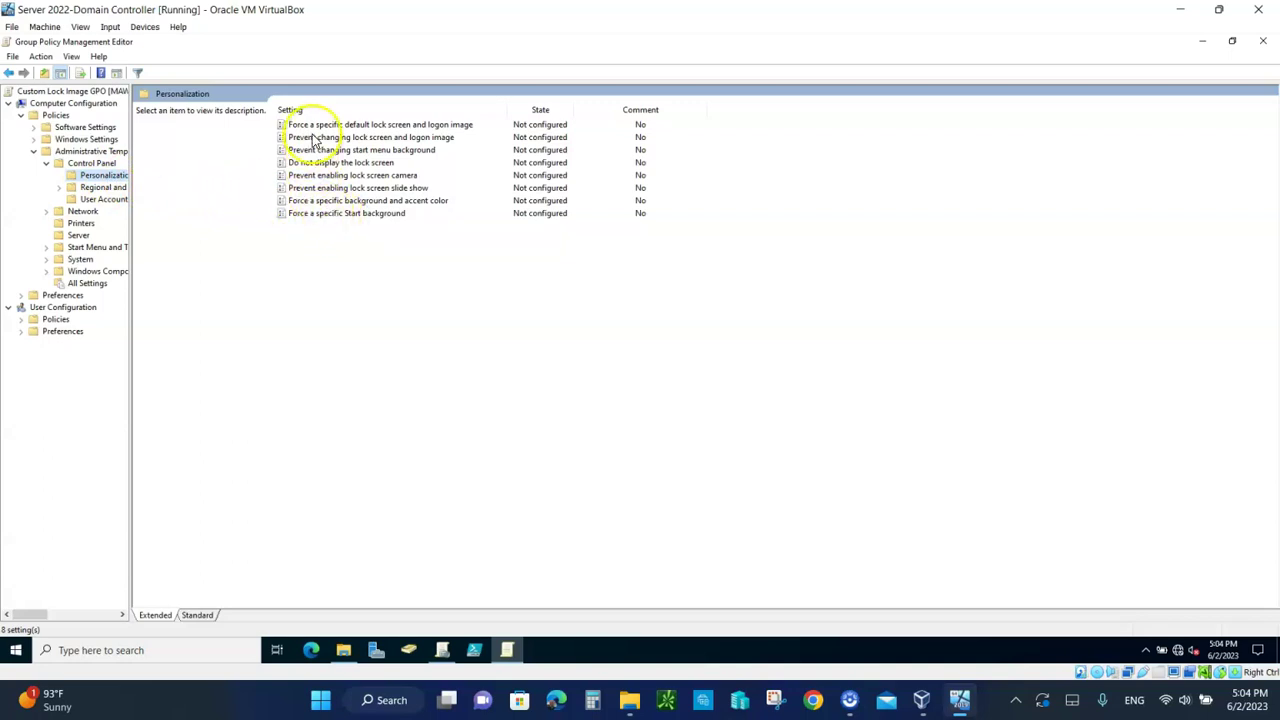
{"action": "double_click", "coordinate": [402, 124]}
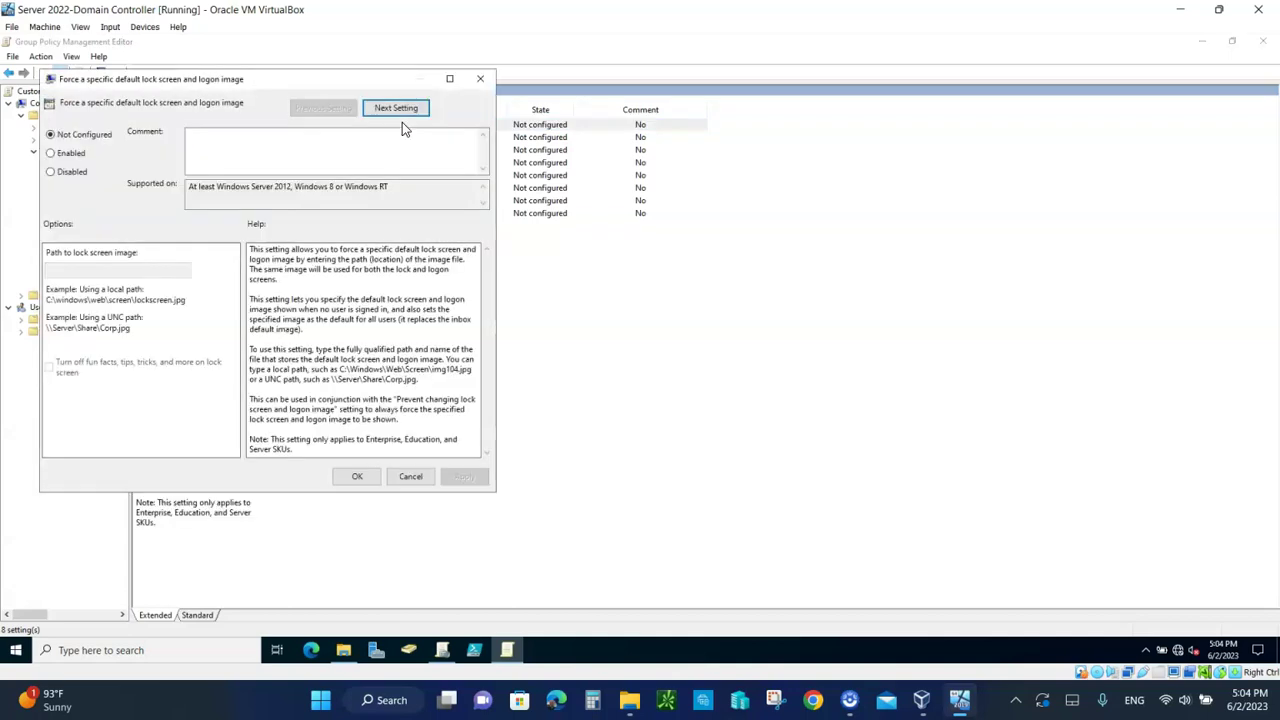
Step: Enable the policy with image path \\MAWS2K22-DC\Lock\yankees.png and apply it
{"action": "left_click_drag", "start_coordinate": [360, 85], "coordinate": [776, 104]}
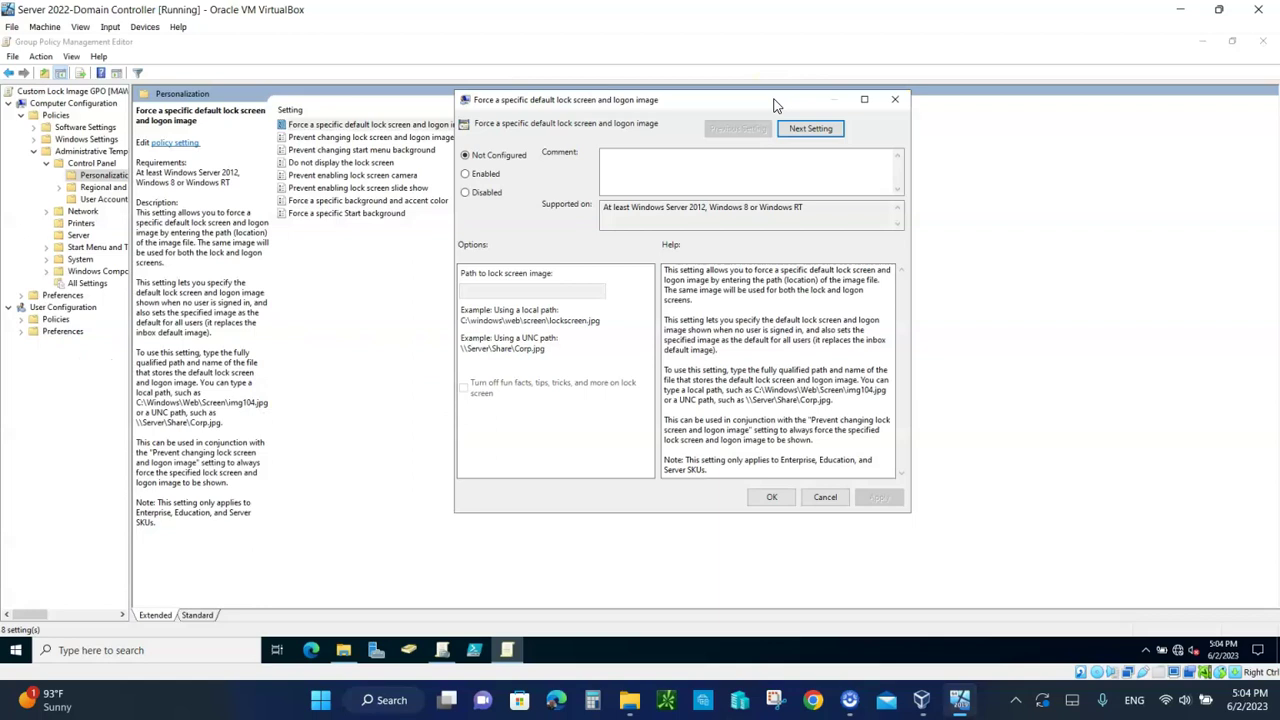
{"action": "left_click", "coordinate": [466, 176]}
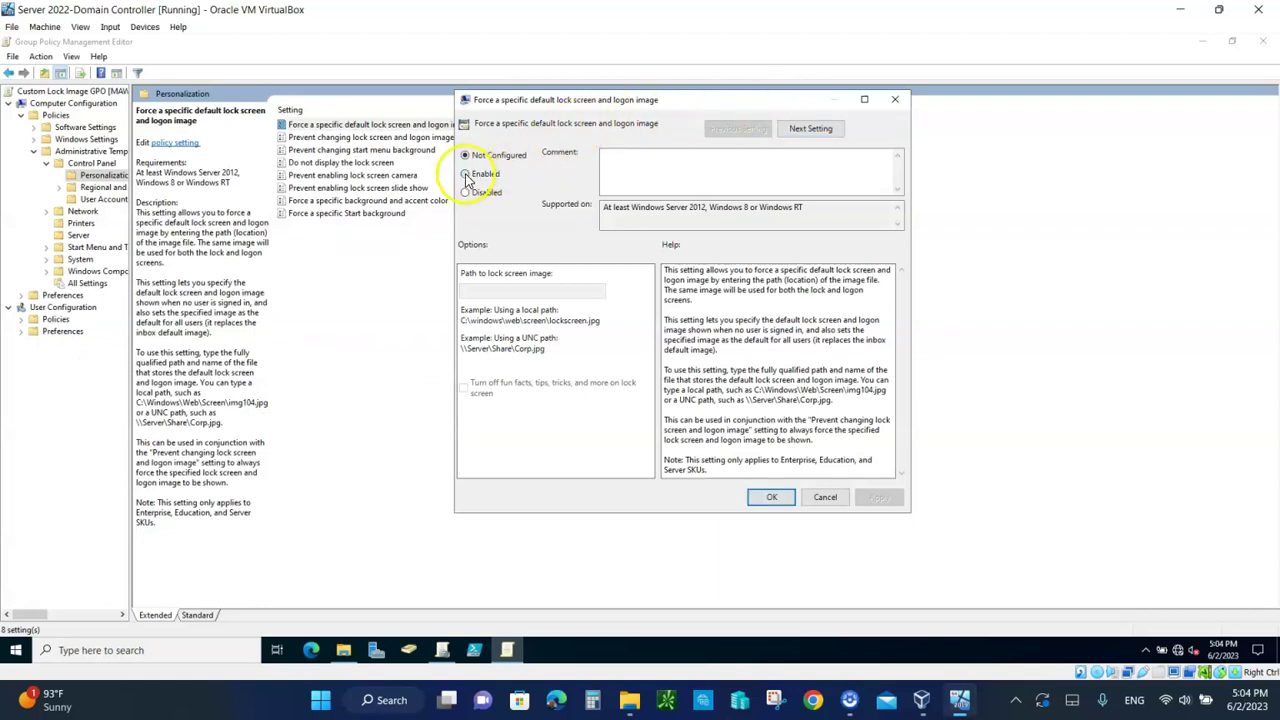
{"action": "left_click", "coordinate": [469, 292]}
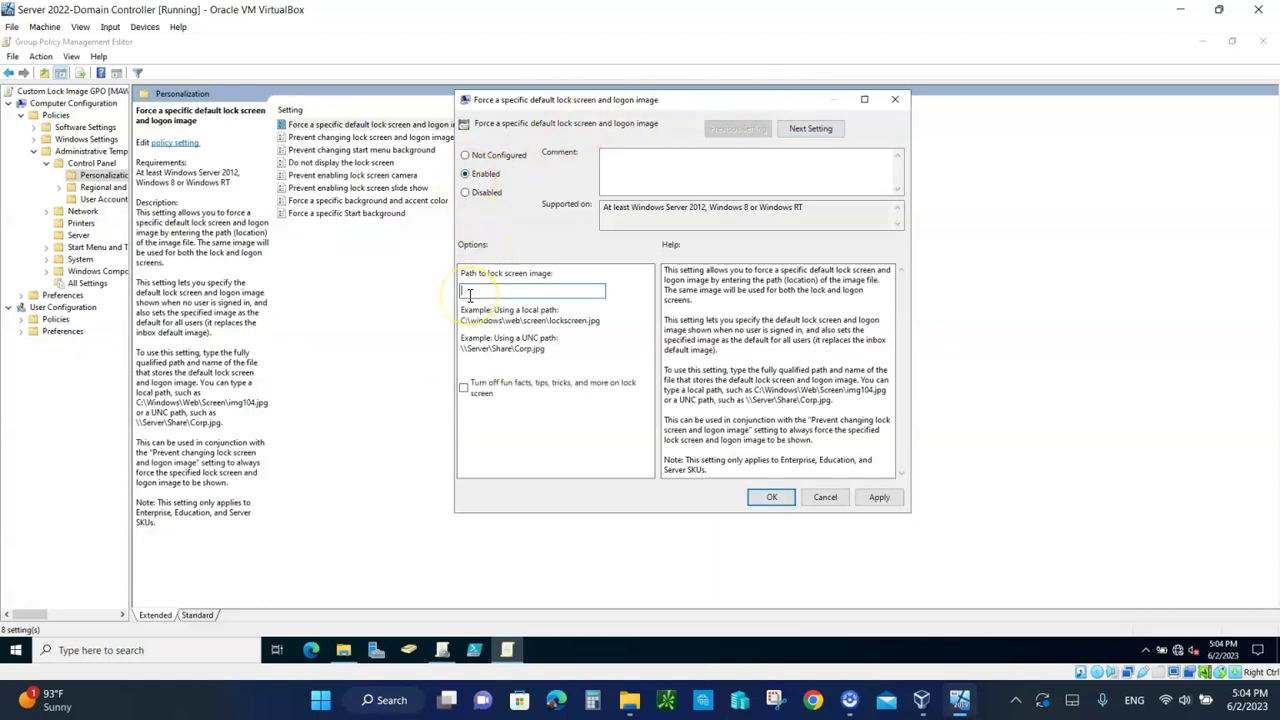
{"action": "right_click", "coordinate": [469, 292]}
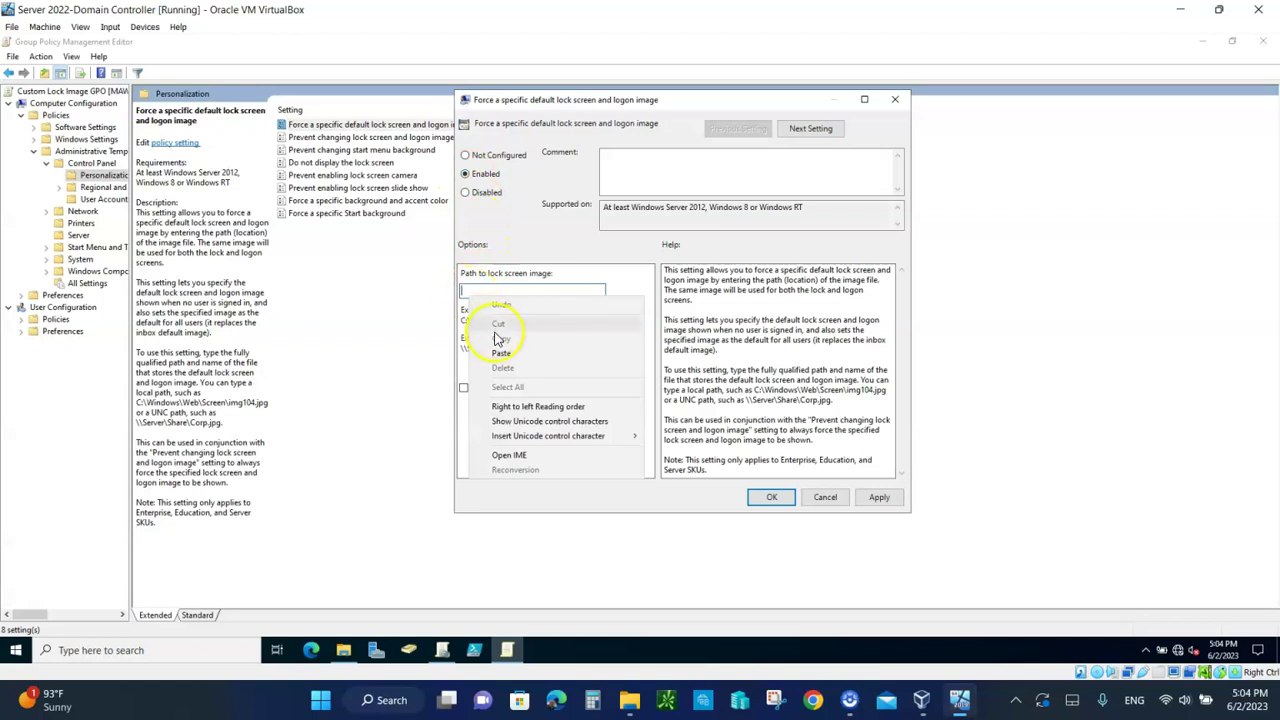
{"action": "left_click", "coordinate": [503, 355]}
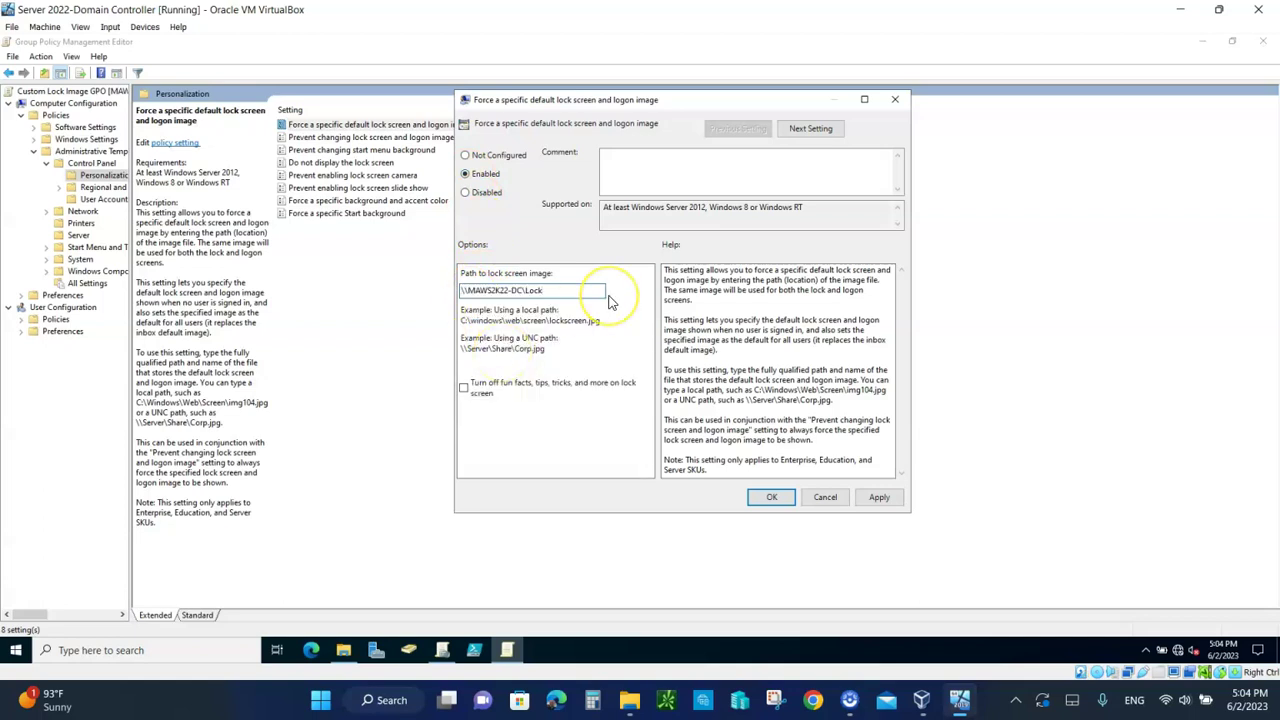
{"action": "type", "text": "\\yankees.png"}
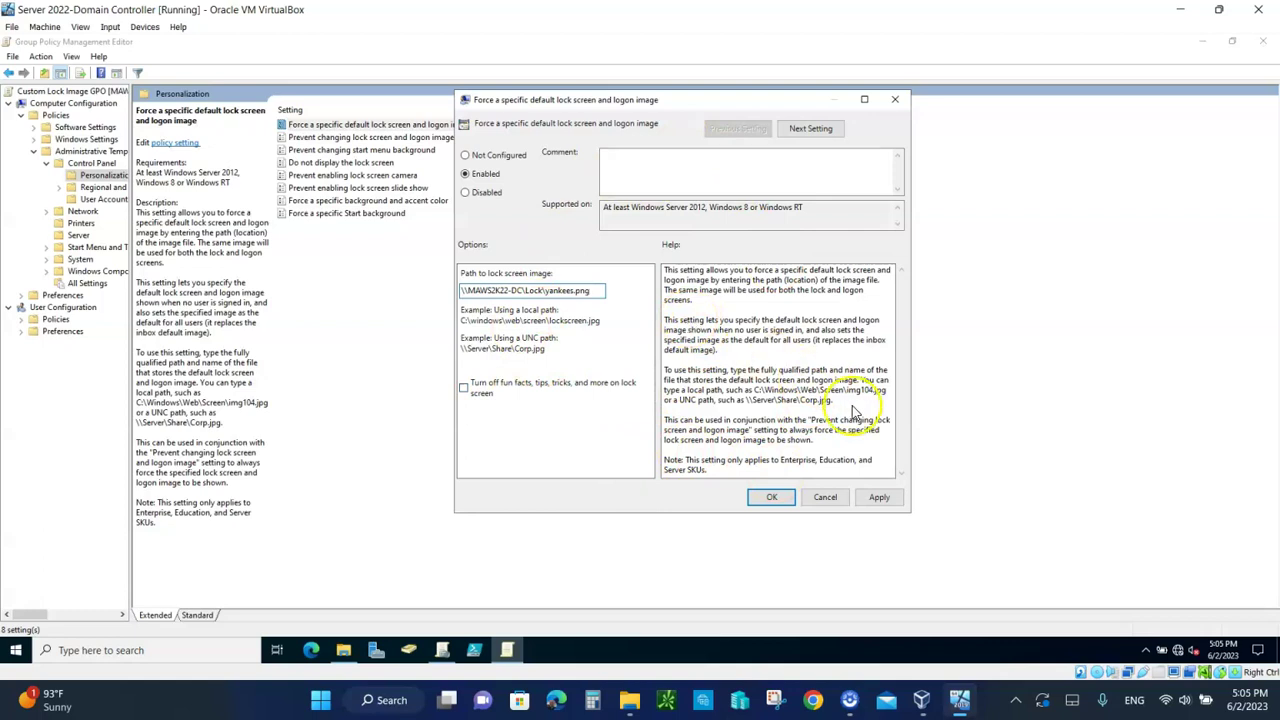
{"action": "left_click", "coordinate": [875, 497]}
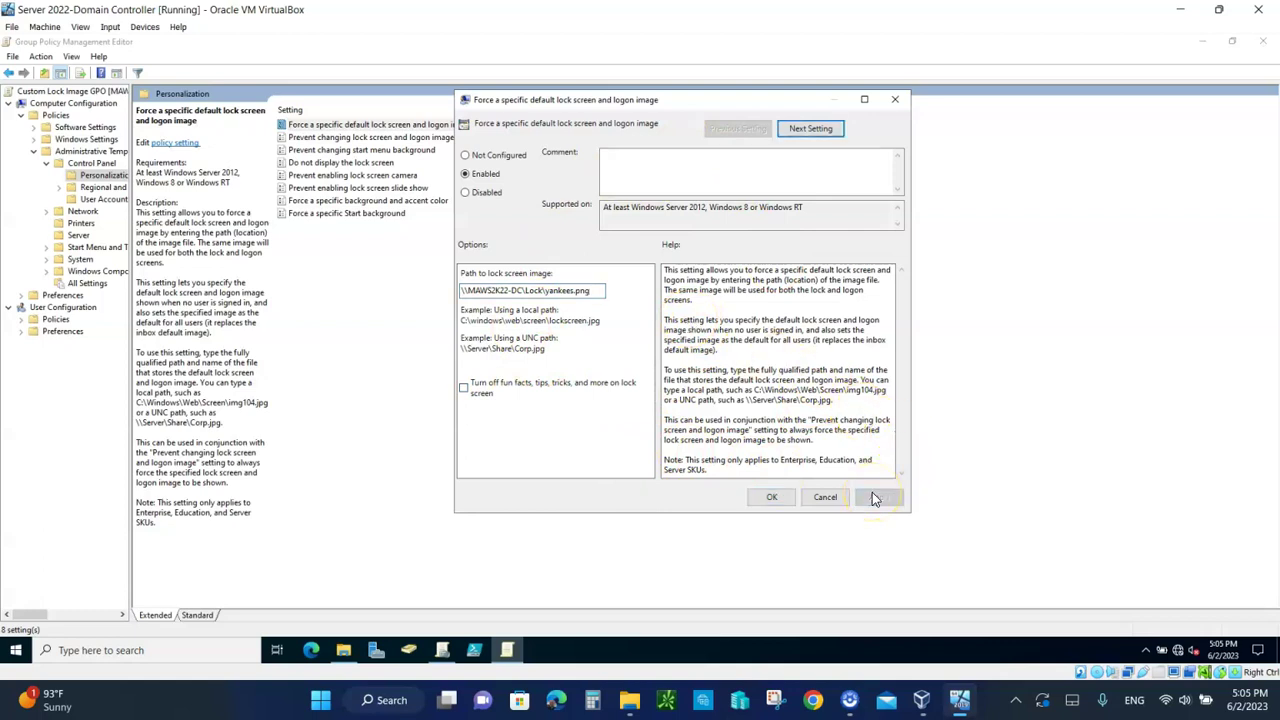
{"action": "left_click", "coordinate": [773, 497]}
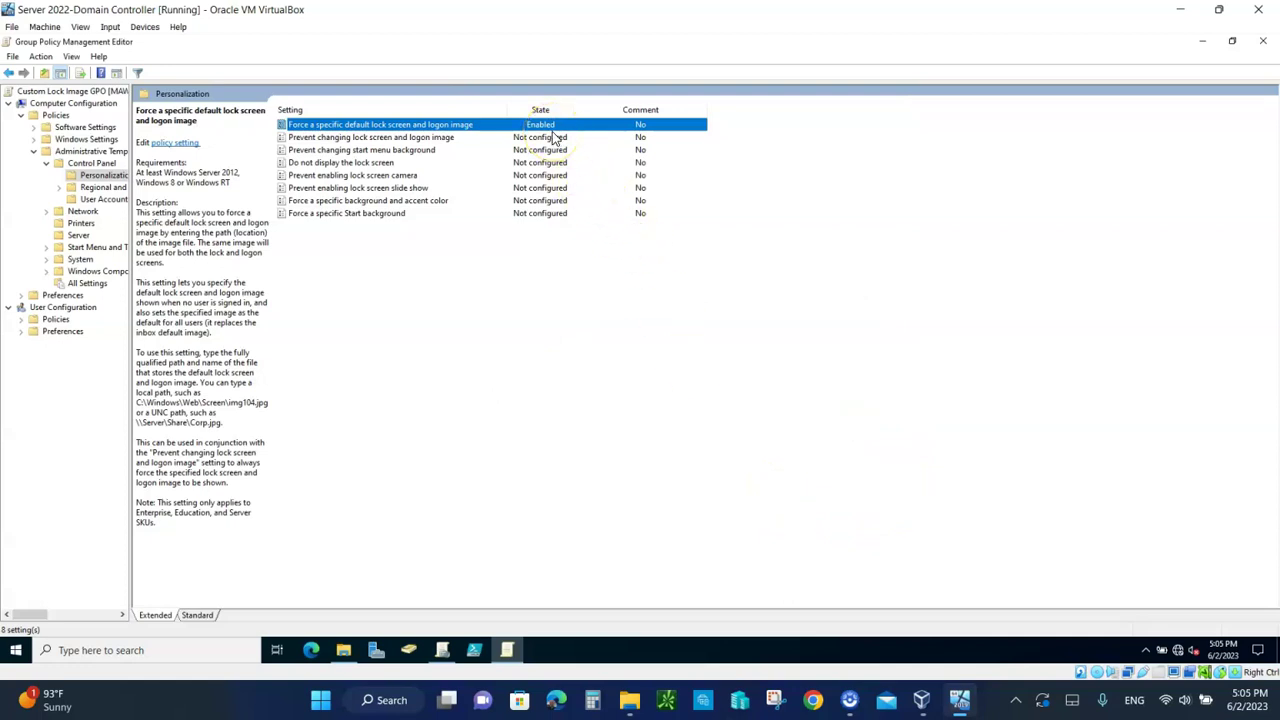
Step: Close the editor and link Custom Lock Image GPO to the XYZ Computers OU
{"action": "left_click", "coordinate": [1263, 42]}
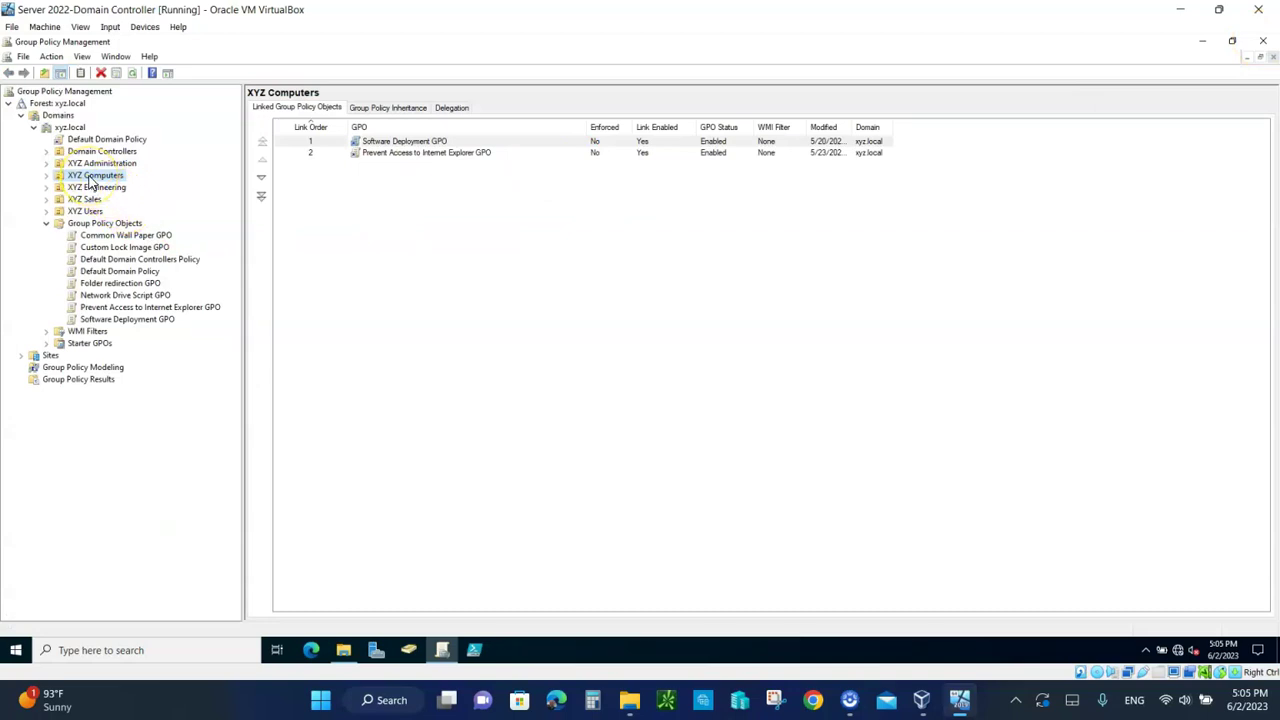
{"action": "right_click", "coordinate": [92, 182]}
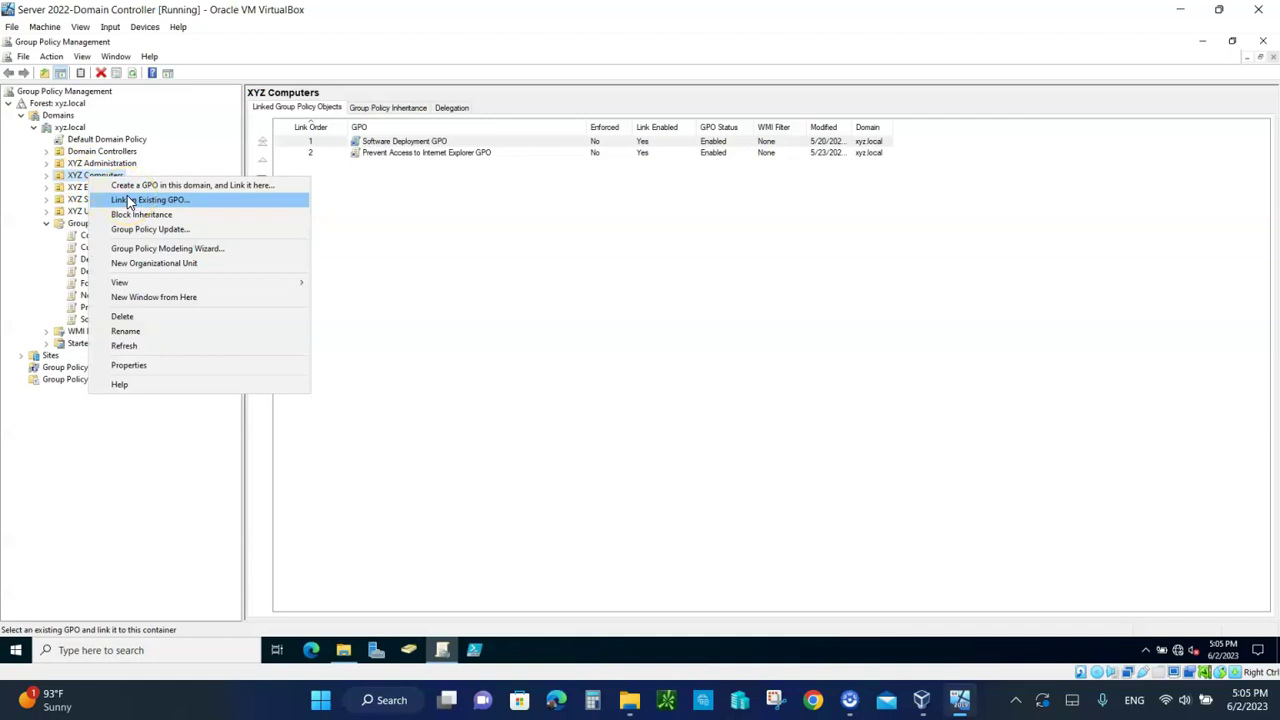
{"action": "left_click", "coordinate": [127, 200]}
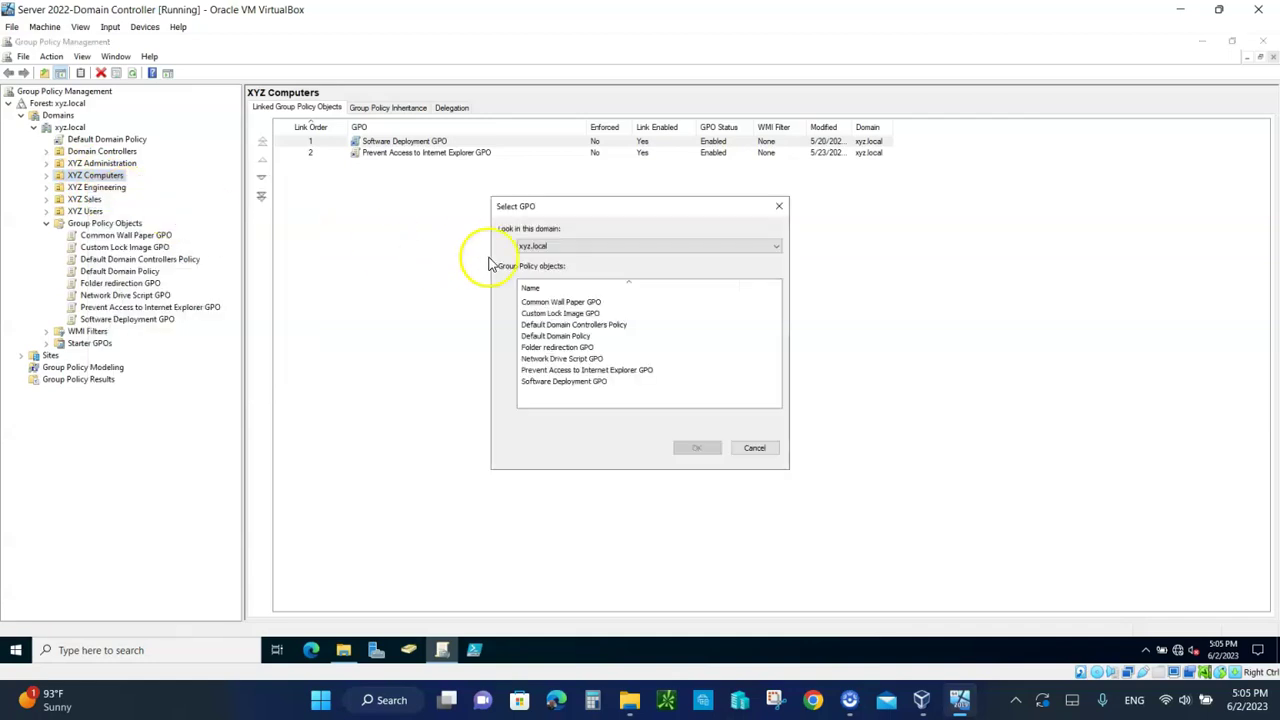
{"action": "left_click", "coordinate": [566, 313]}
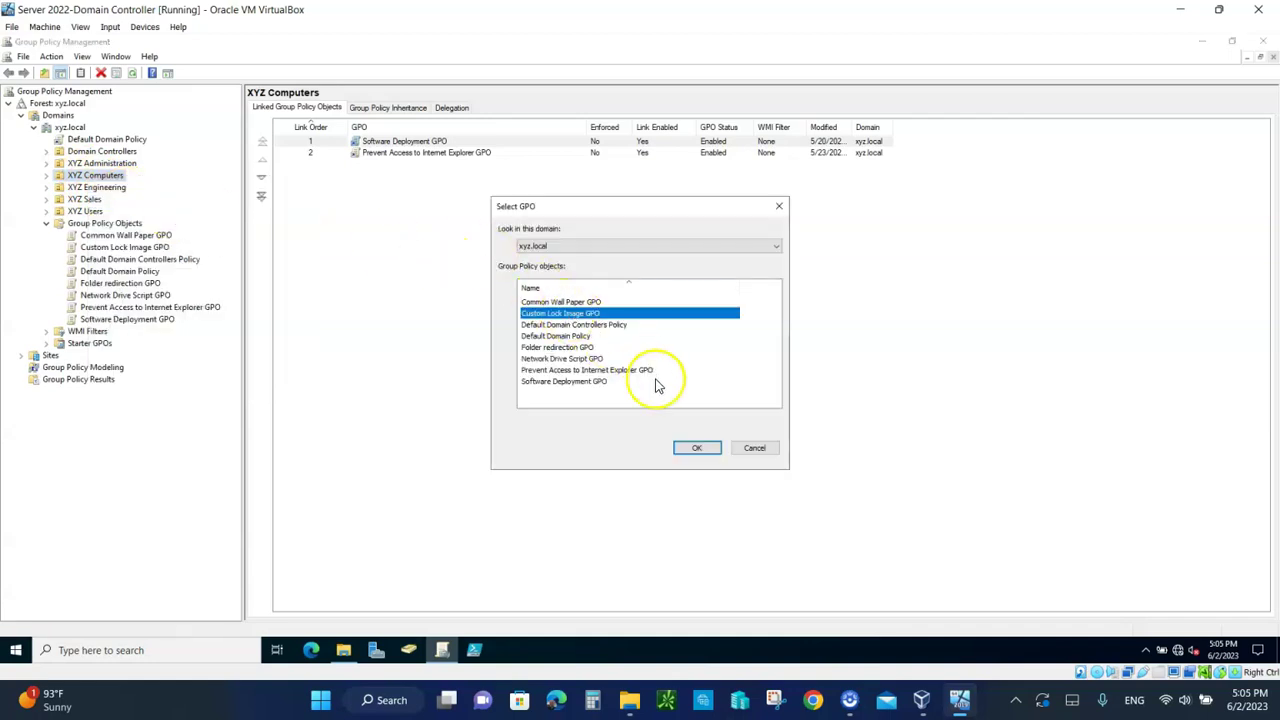
{"action": "left_click", "coordinate": [697, 450]}
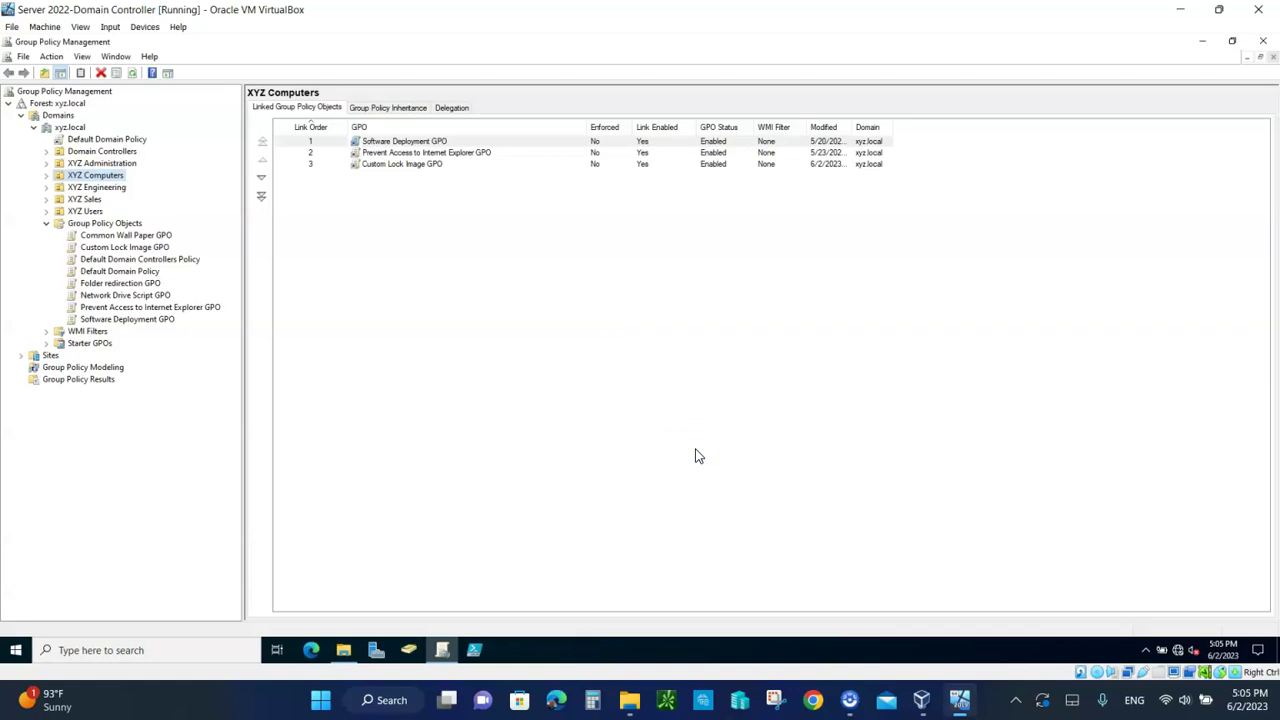
{"action": "left_click", "coordinate": [921, 702]}
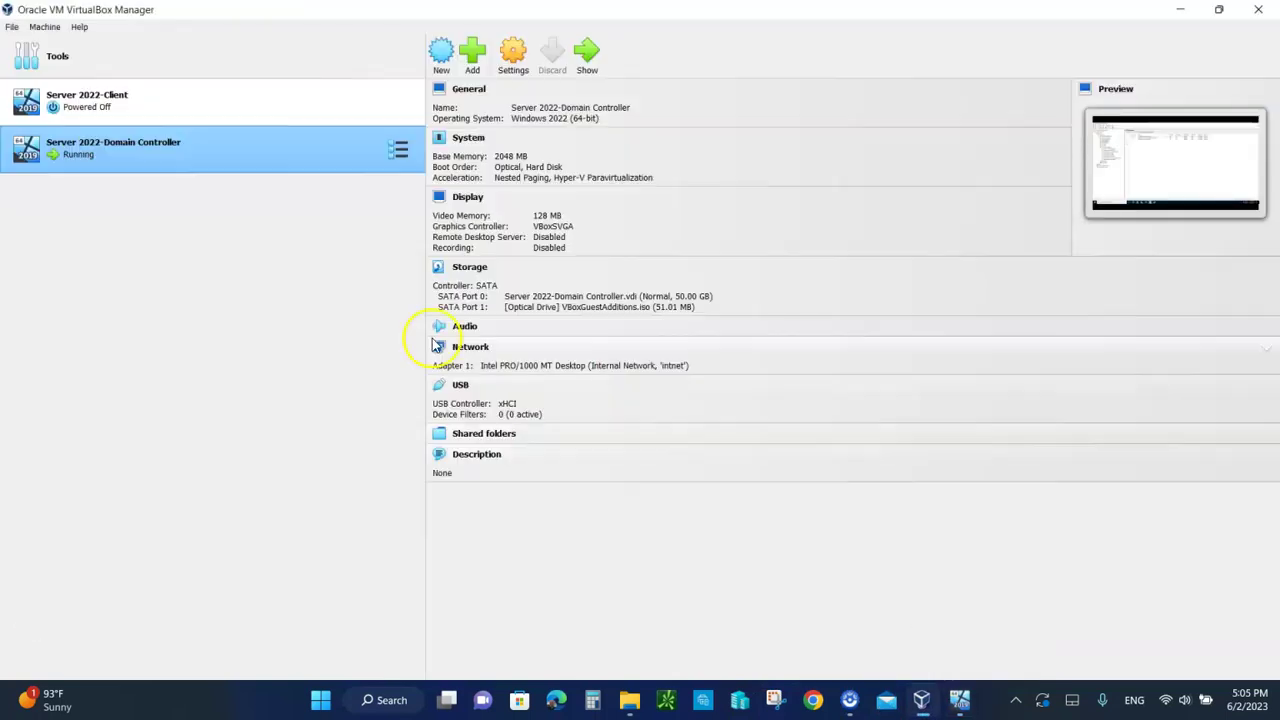
Step: Start the Server 2022-Client virtual machine to test the lock screen image
{"action": "left_click", "coordinate": [195, 98]}
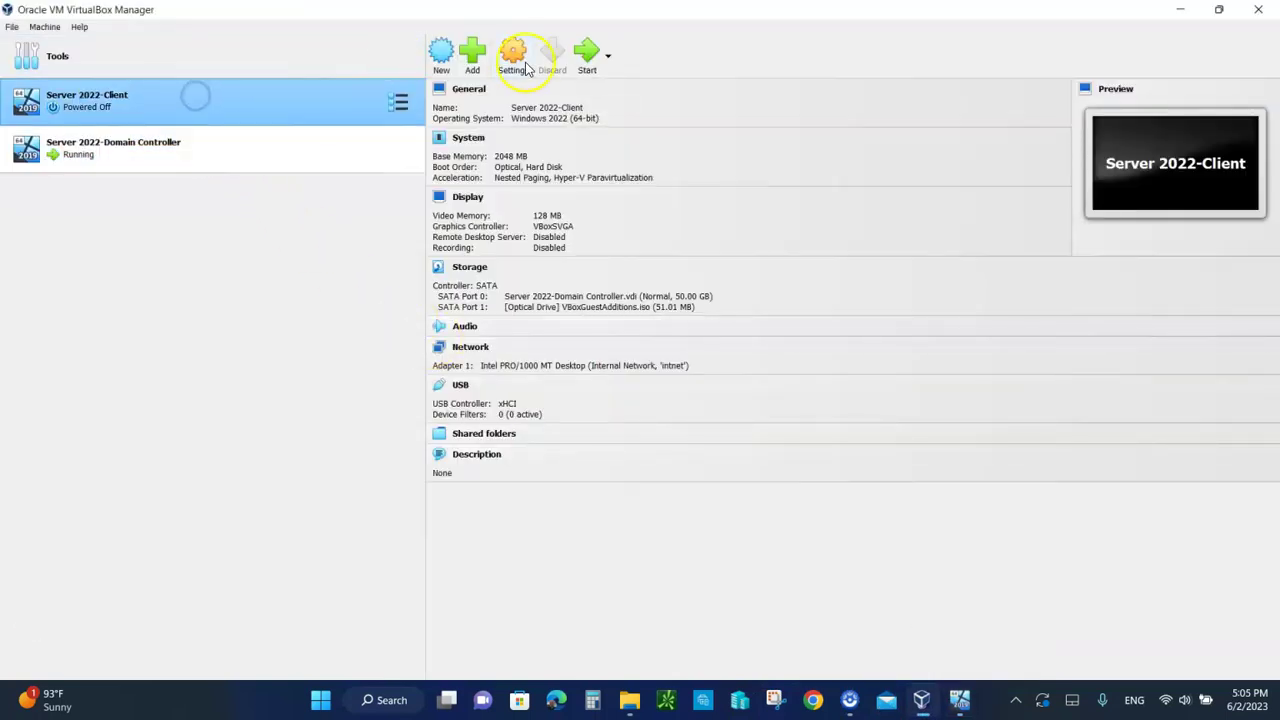
{"action": "left_click", "coordinate": [587, 52]}
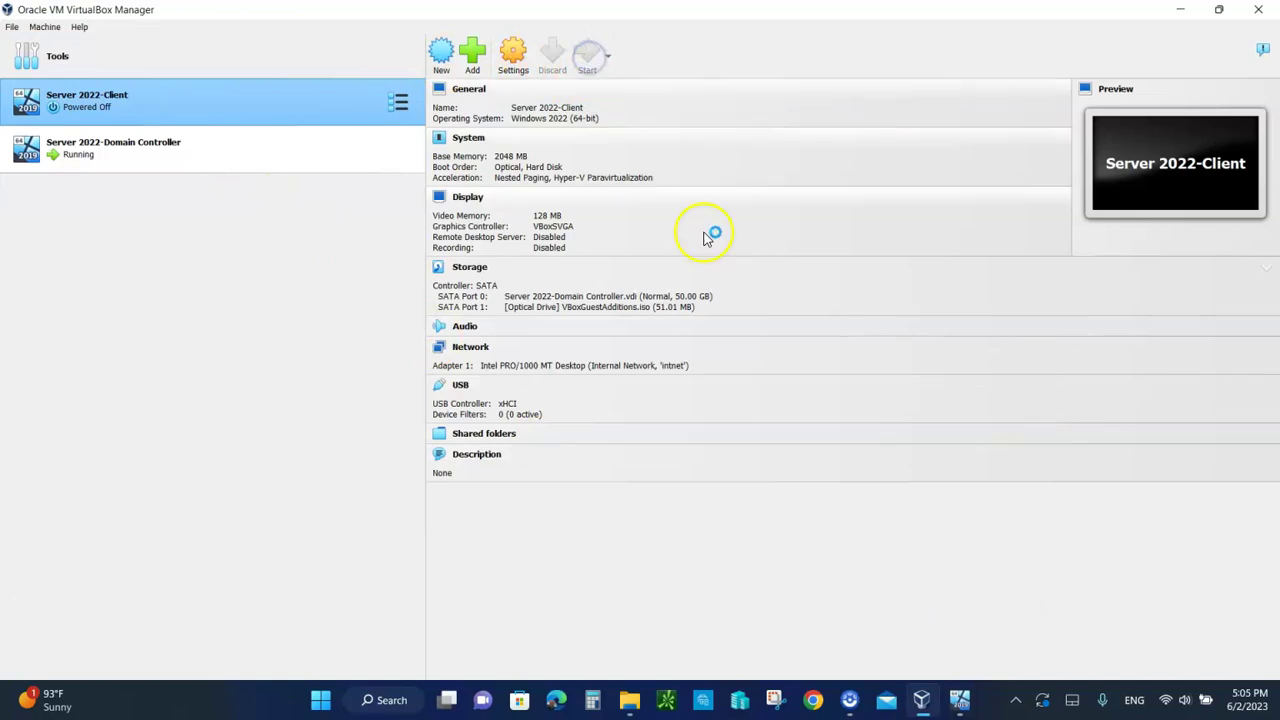